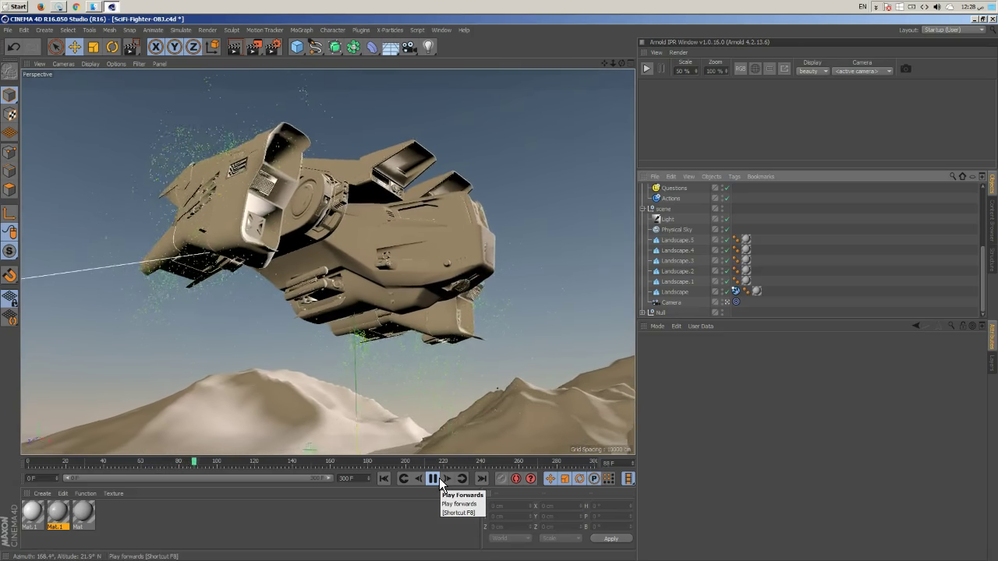
Step: Disable the xpTurbulence modifier and replay the particle simulation from the start
{"action": "scroll", "coordinate": [774, 227], "scroll_direction": "up", "scroll_amount": 5}
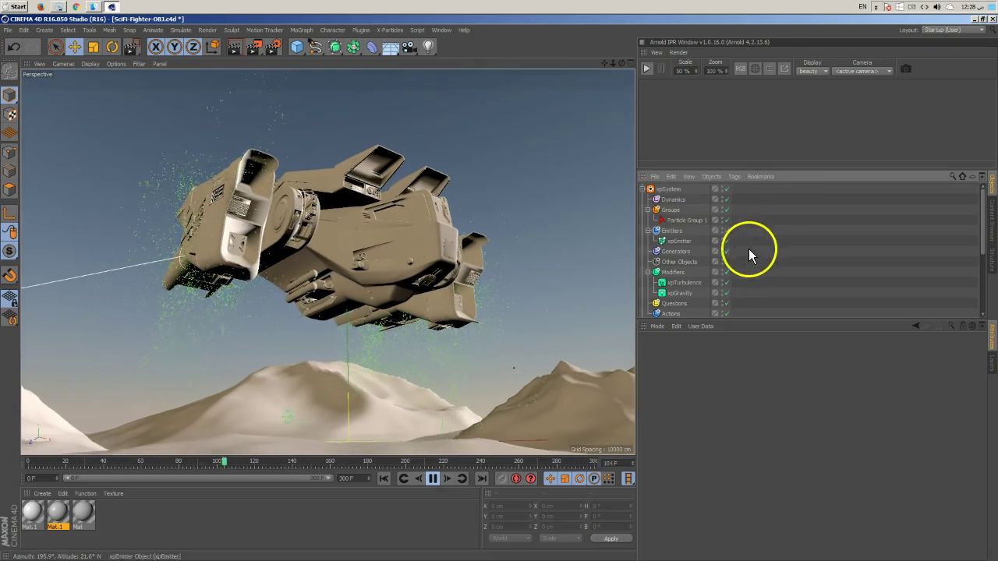
{"action": "left_click", "coordinate": [726, 283]}
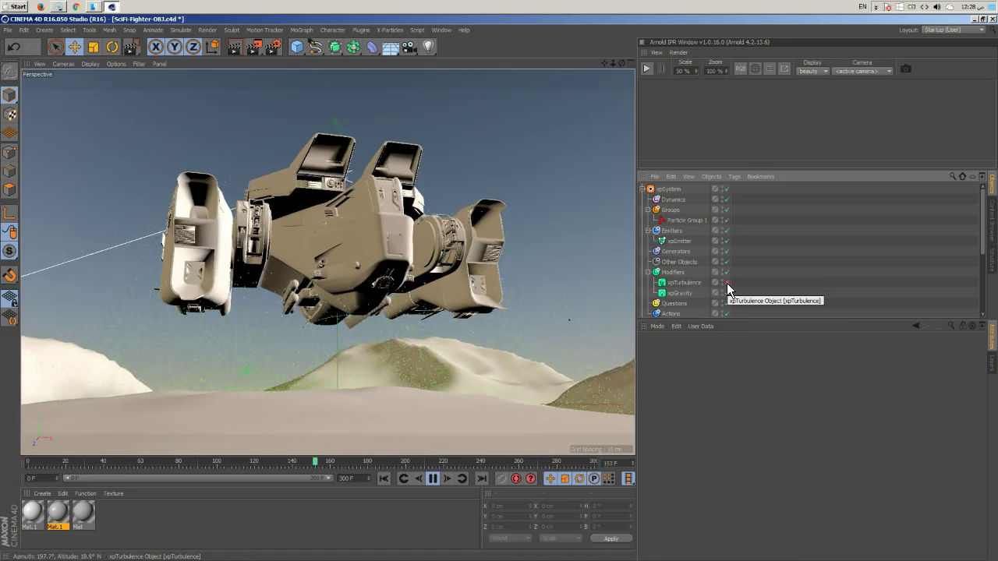
{"action": "left_click", "coordinate": [387, 478]}
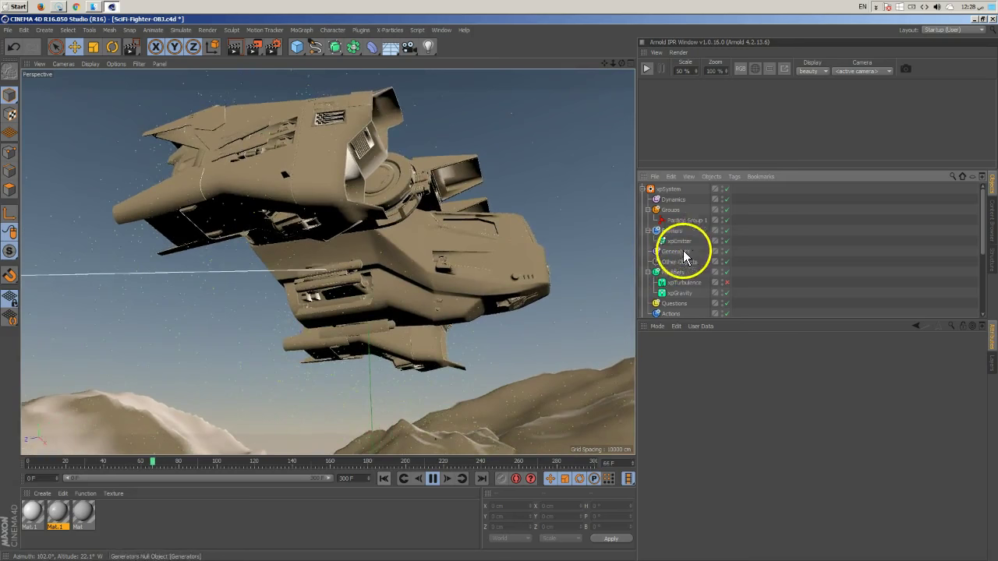
Step: Set the xpTurbulence modifier's scale to 148 % and replay the particle simulation from the start
{"action": "left_click", "coordinate": [684, 283]}
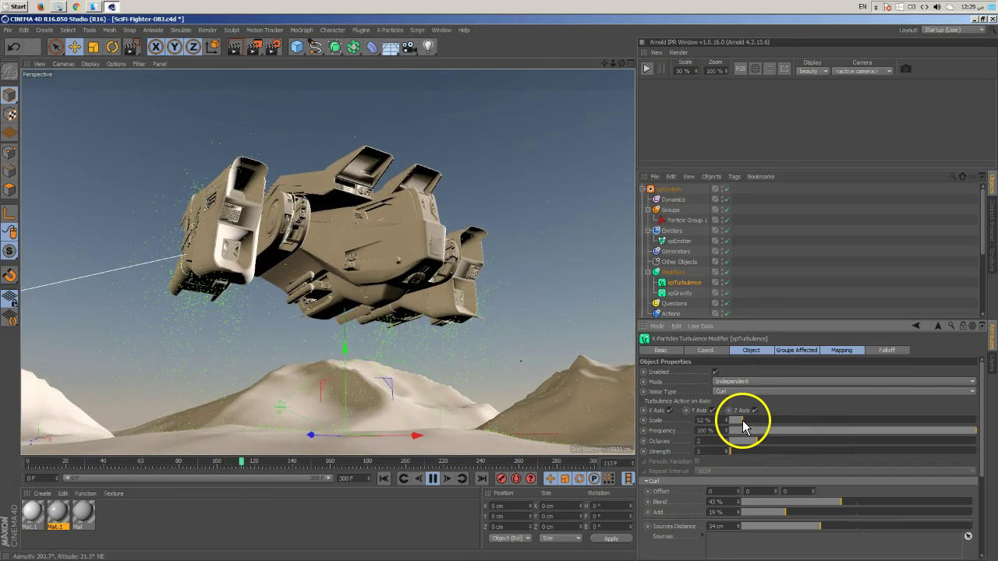
{"action": "left_click_drag", "start_coordinate": [766, 419], "coordinate": [767, 420]}
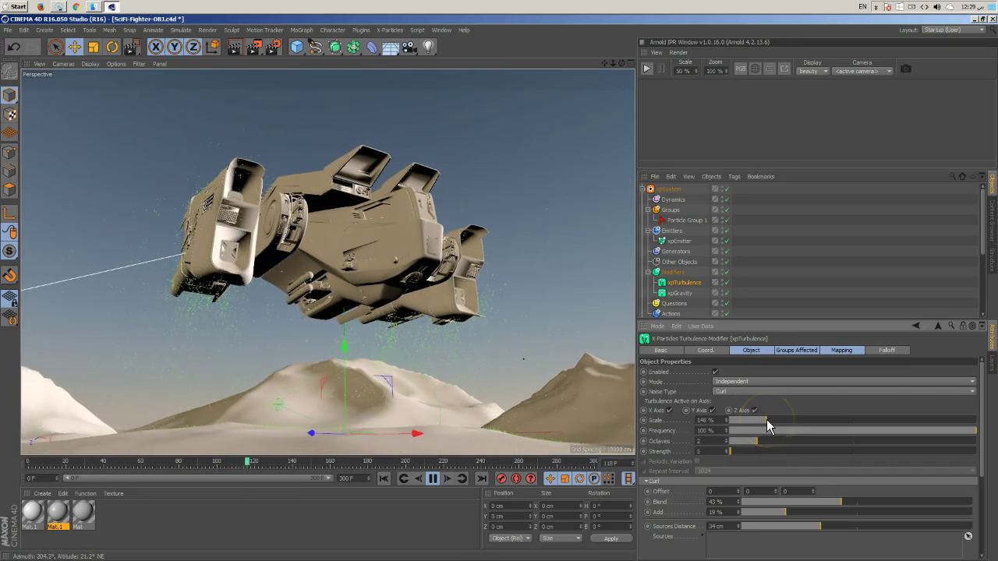
{"action": "left_click", "coordinate": [383, 479]}
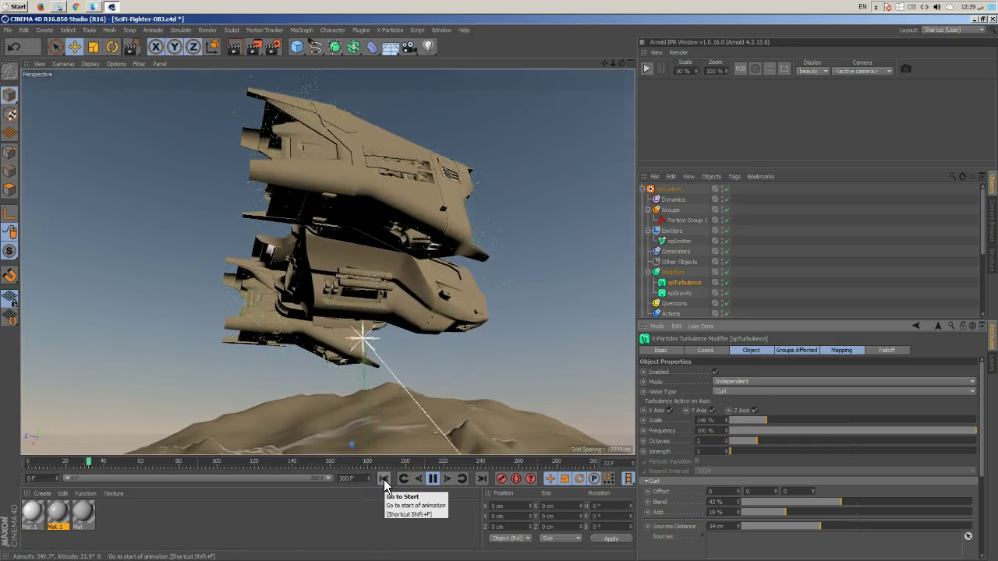
Step: Set the xpEmitter's birthrate to 5000 particles per second
{"action": "left_click", "coordinate": [679, 241]}
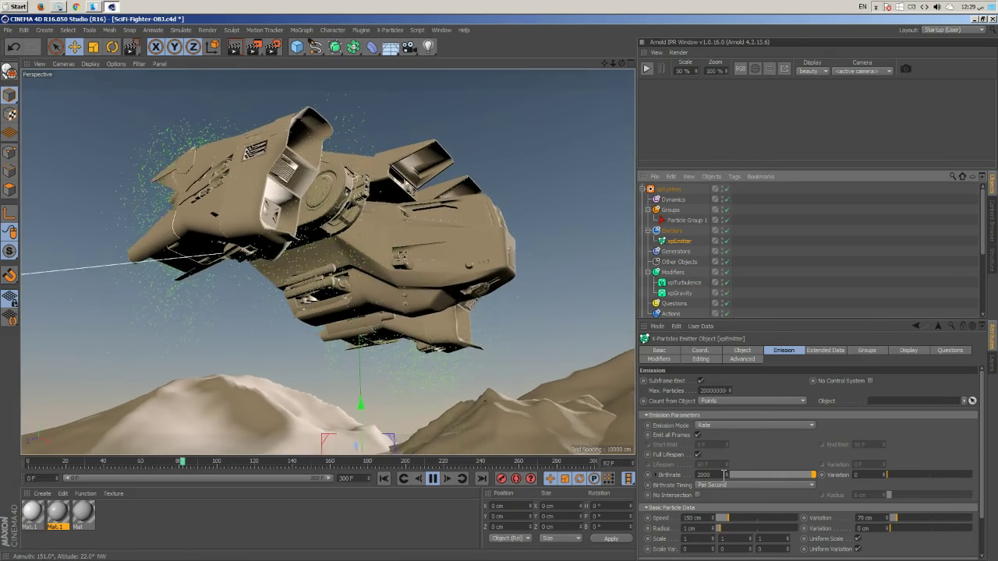
{"action": "left_click", "coordinate": [733, 471]}
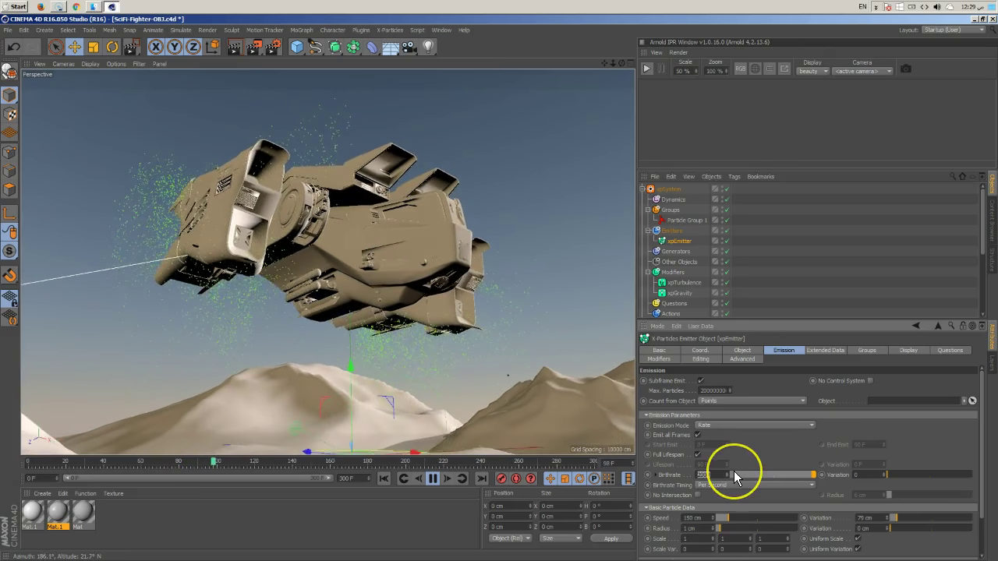
{"action": "type", "text": "5000"}
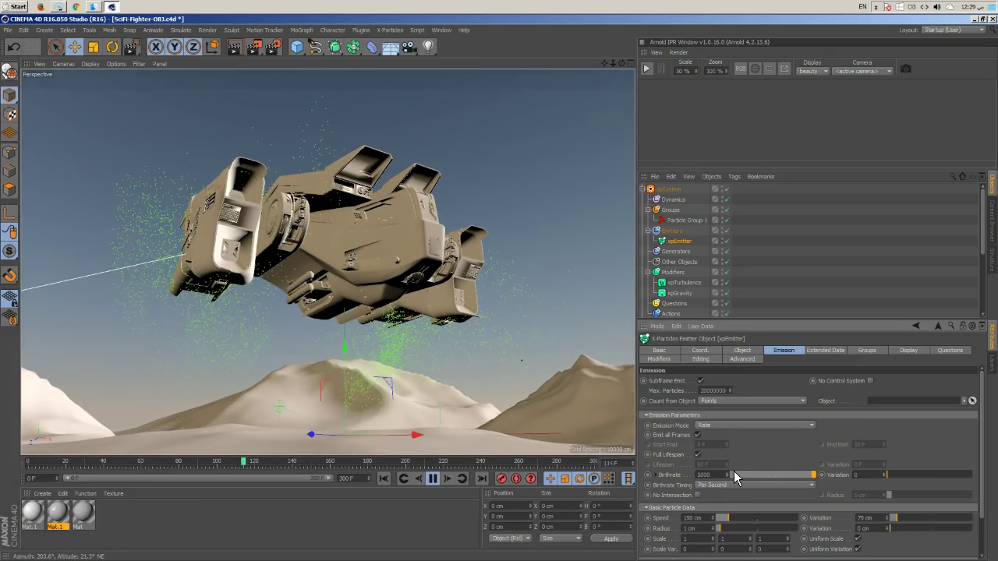
{"action": "left_click", "coordinate": [456, 468]}
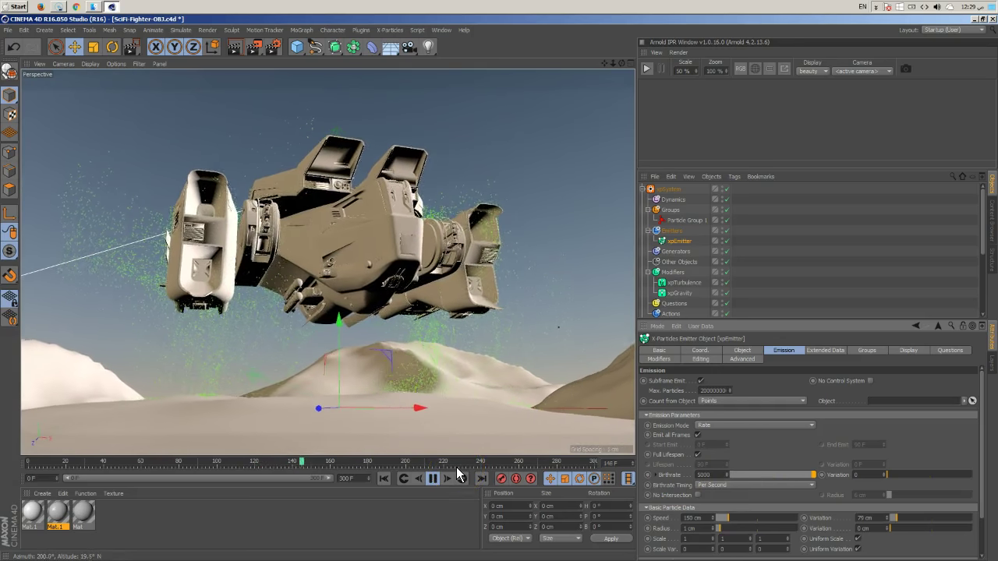
Step: Turn off Spawn on Collision in the Landscape object's xpCollider tag and stop the playback
{"action": "left_click", "coordinate": [884, 248]}
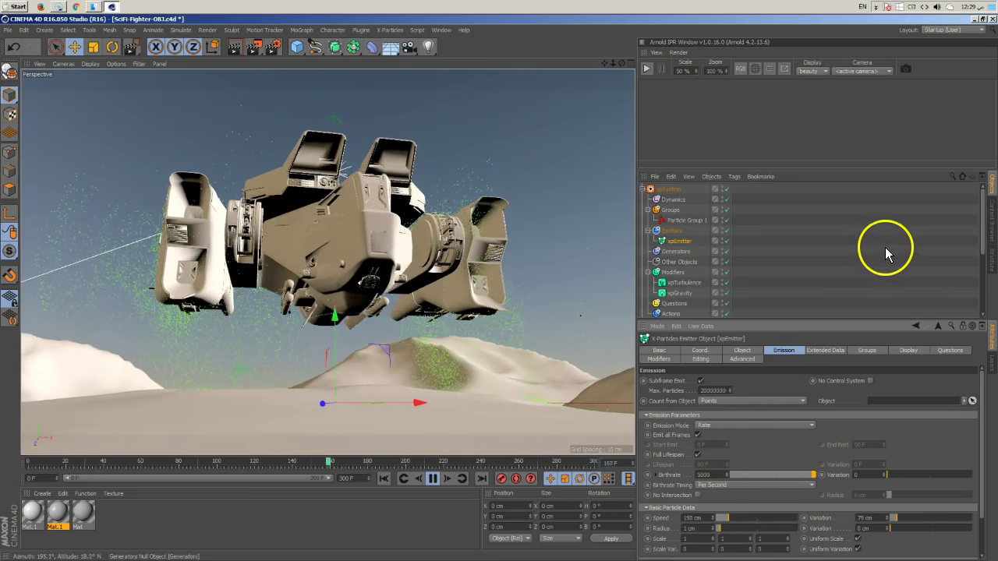
{"action": "scroll", "coordinate": [883, 248], "scroll_direction": "down", "scroll_amount": 4}
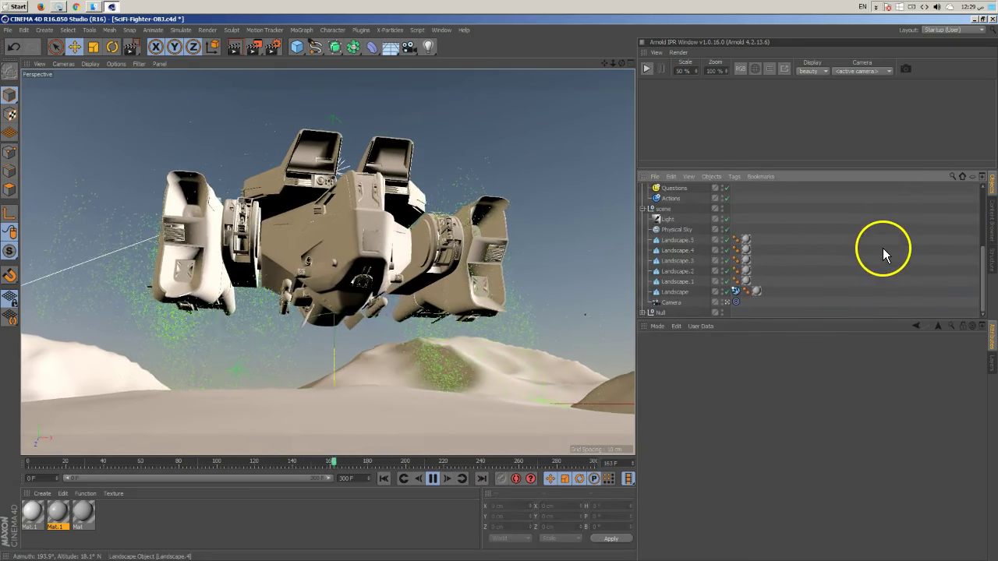
{"action": "left_click", "coordinate": [735, 291]}
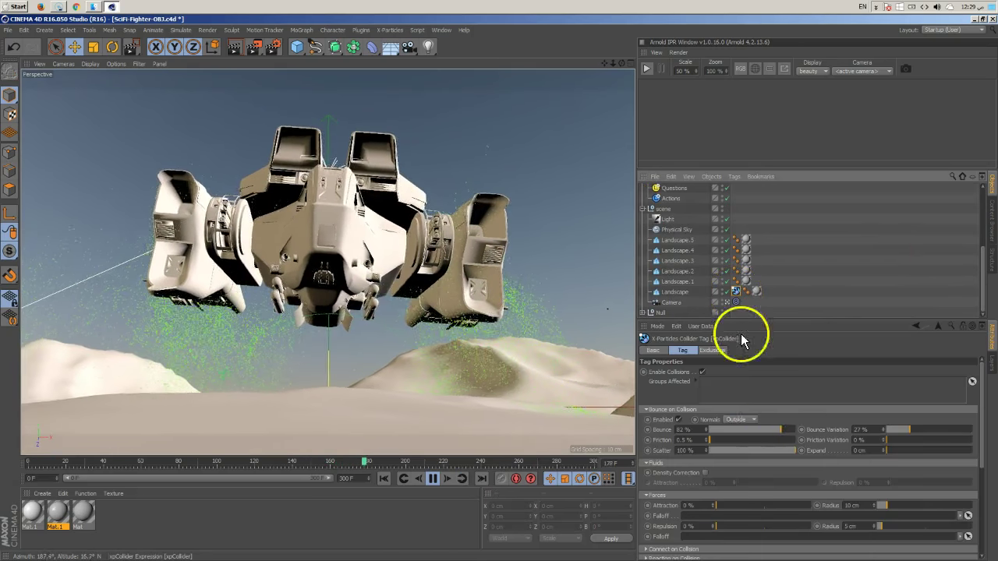
{"action": "left_click", "coordinate": [669, 410]}
{"action": "left_click", "coordinate": [667, 420]}
{"action": "left_click", "coordinate": [667, 428]}
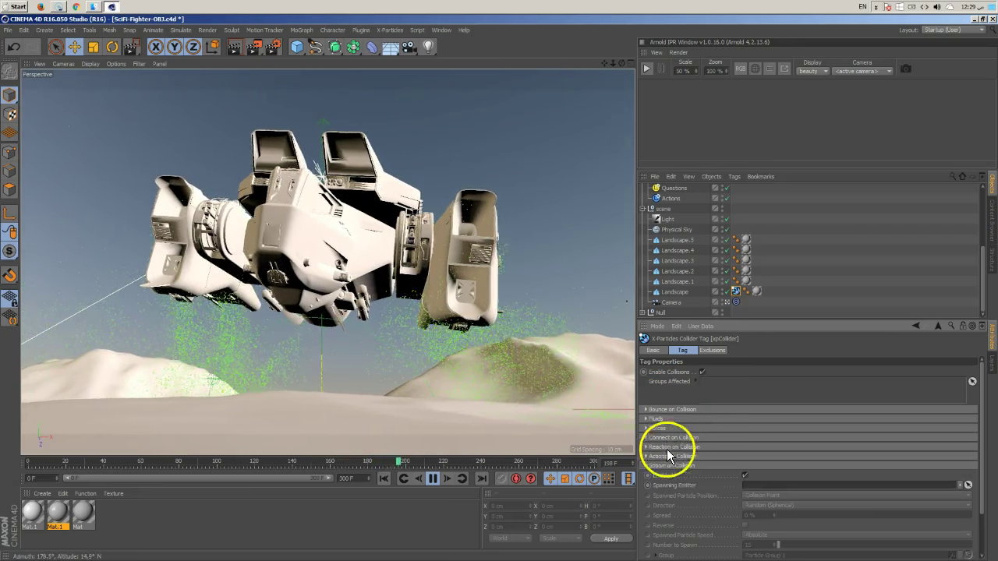
{"action": "left_click", "coordinate": [744, 476]}
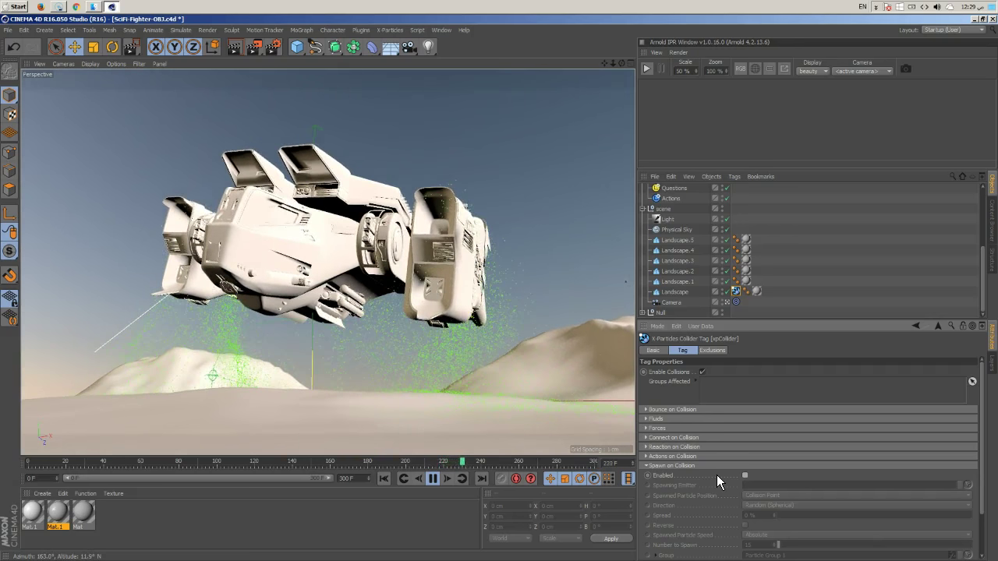
{"action": "left_click", "coordinate": [491, 489]}
{"action": "left_click", "coordinate": [435, 479]}
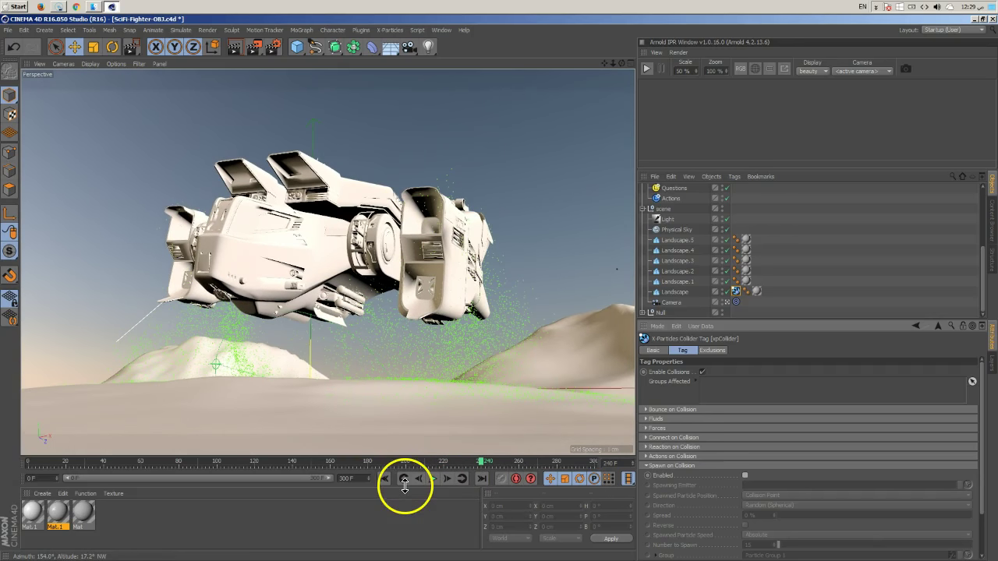
Step: Collapse the scene group and the Modifiers group in the object hierarchy
{"action": "left_click", "coordinate": [782, 283]}
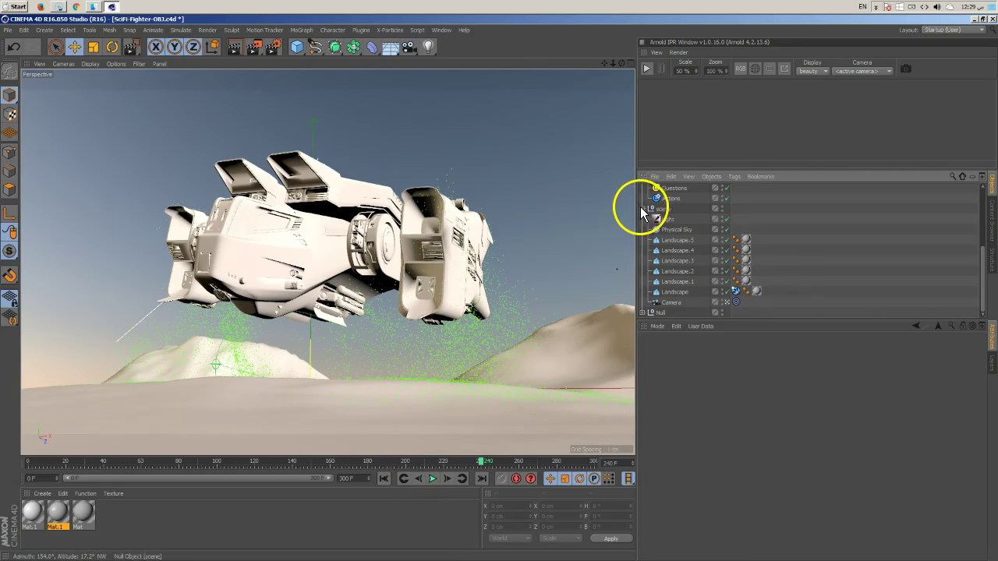
{"action": "left_click", "coordinate": [642, 209]}
{"action": "left_click", "coordinate": [648, 264]}
{"action": "left_click", "coordinate": [83, 524]}
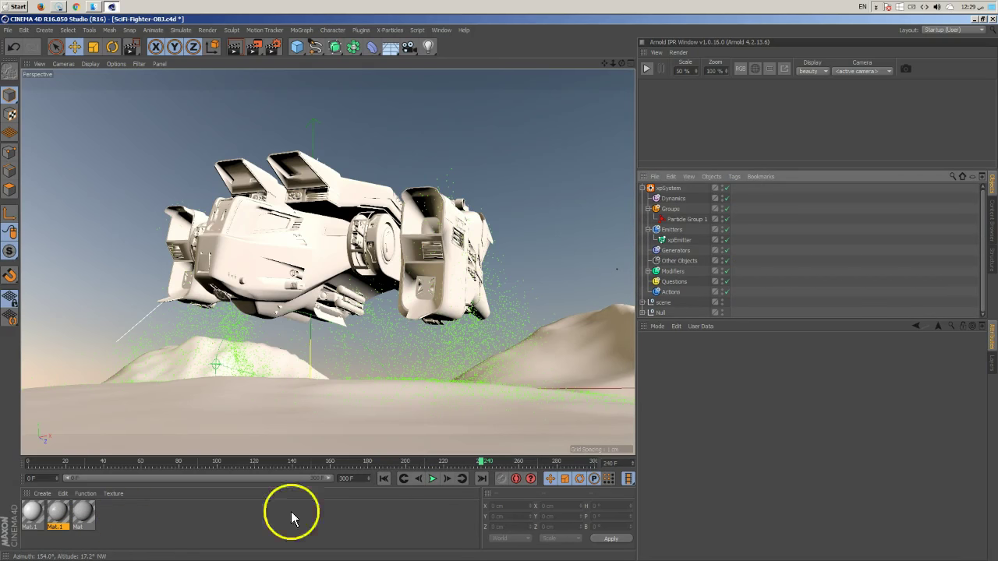
{"action": "scroll", "coordinate": [770, 276], "scroll_direction": "up", "scroll_amount": 1}
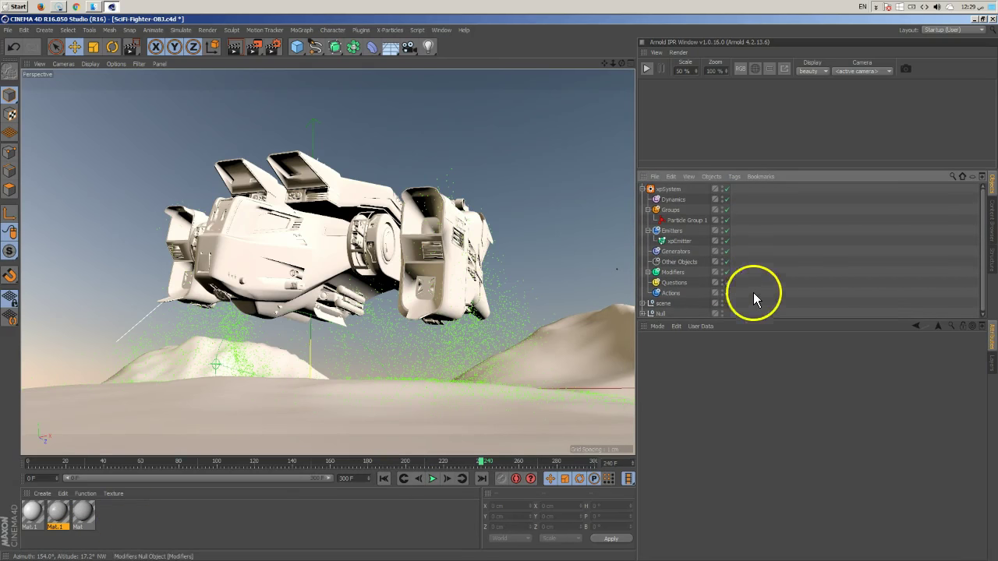
Step: Check the second Mat.1 material and delete it from the scene
{"action": "double_click", "coordinate": [62, 517]}
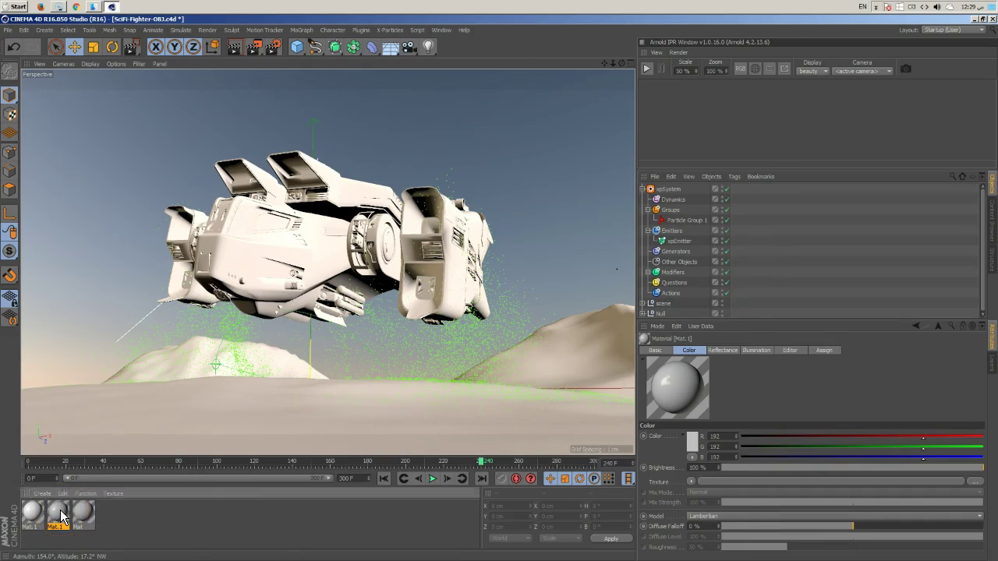
{"action": "left_click", "coordinate": [465, 79]}
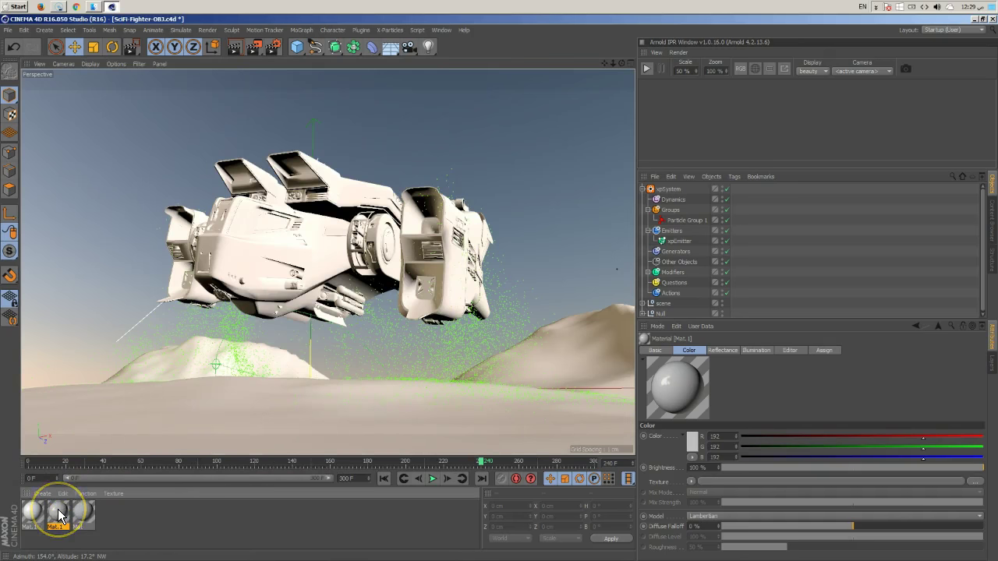
{"action": "left_click", "coordinate": [86, 530]}
Step: Create a new X-Particles Material and open it for editing
{"action": "left_click", "coordinate": [41, 494]}
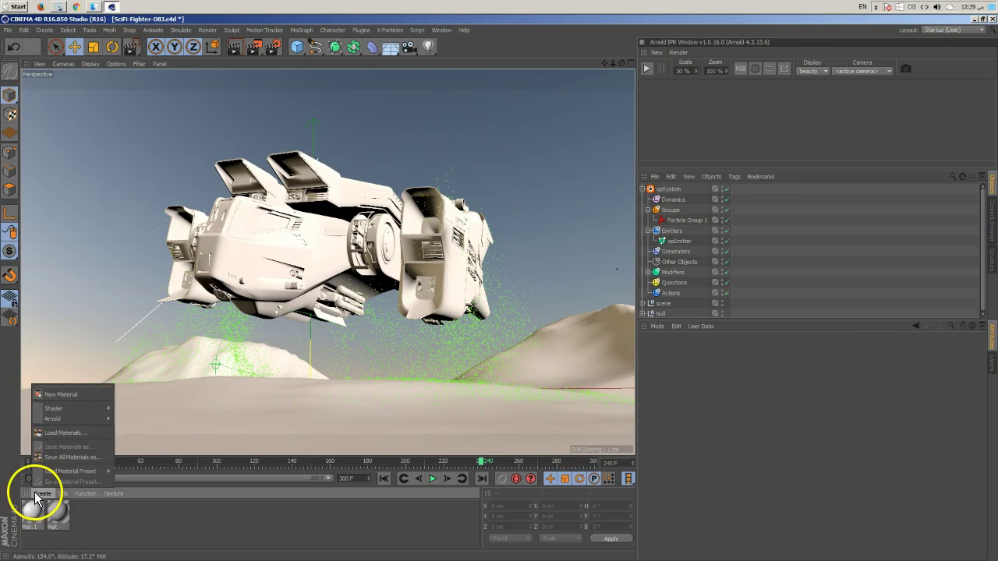
{"action": "mouse_move", "coordinate": [85, 411]}
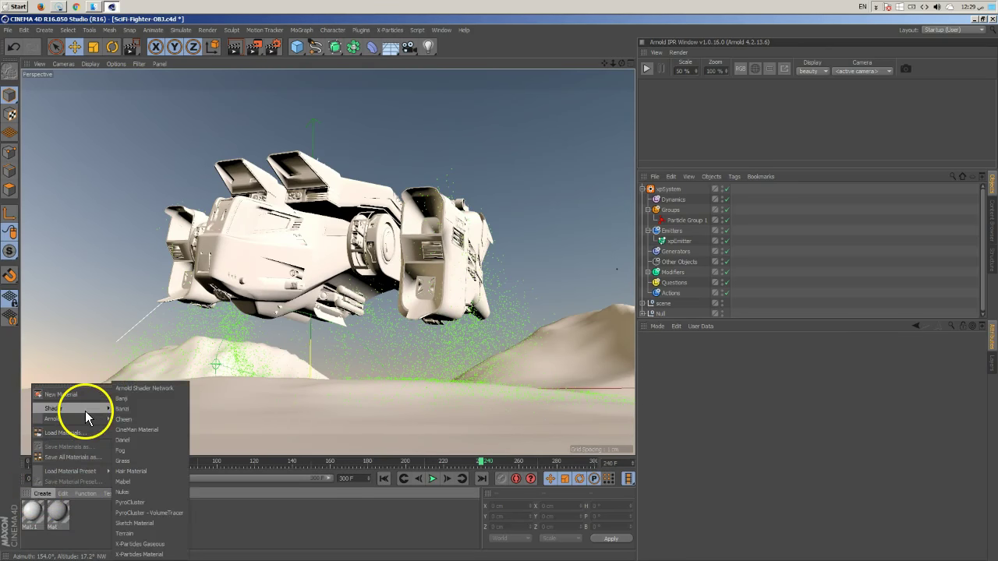
{"action": "left_click", "coordinate": [159, 555]}
{"action": "double_click", "coordinate": [33, 512]}
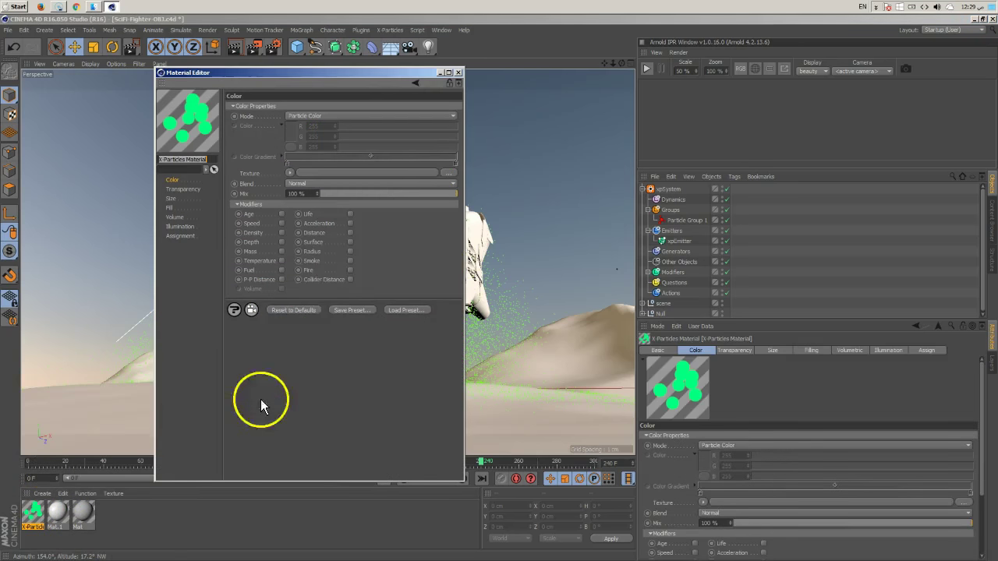
Step: Set the X-Particles Material's color mode to Random (from Gradient)
{"action": "left_click_drag", "start_coordinate": [346, 74], "coordinate": [311, 169]}
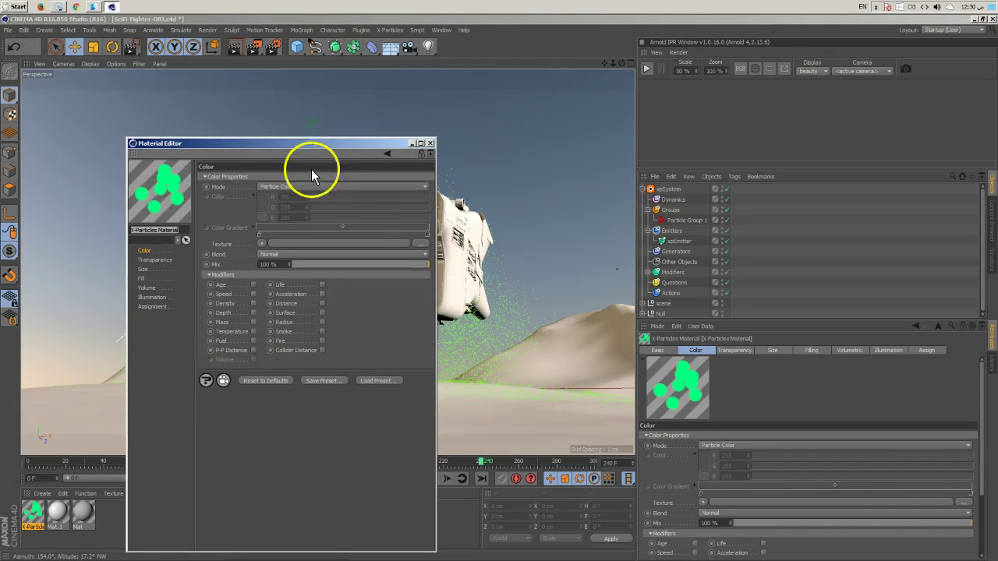
{"action": "left_click", "coordinate": [306, 187]}
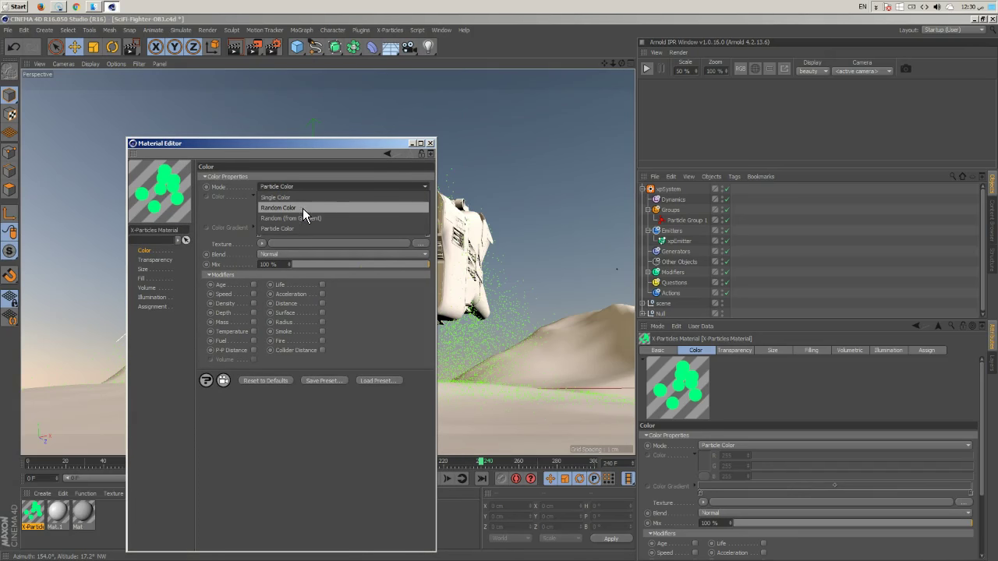
{"action": "left_click", "coordinate": [315, 218]}
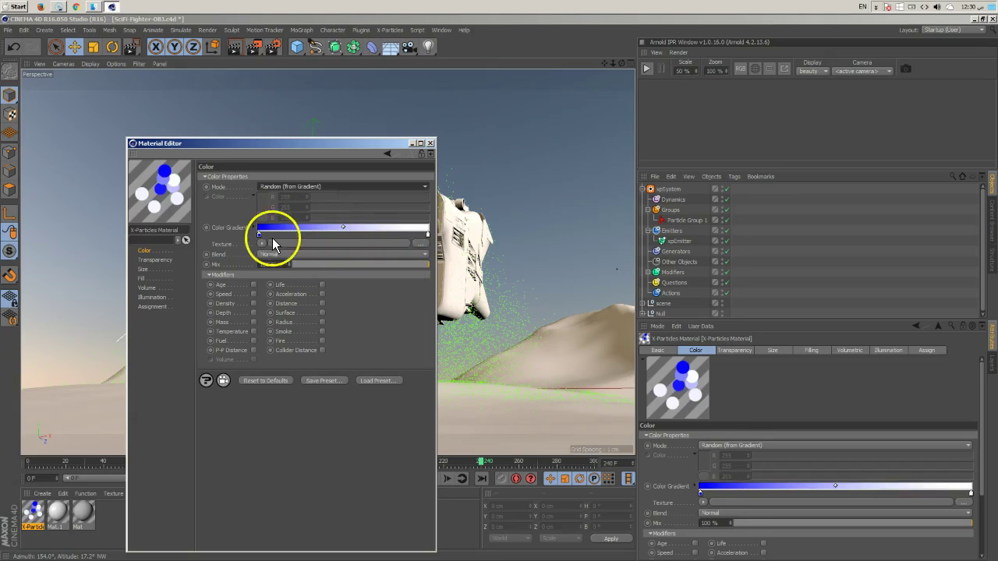
Step: Change the start knot of the color gradient to a neutral dark grey, RGB 106
{"action": "double_click", "coordinate": [259, 234]}
{"action": "left_click_drag", "start_coordinate": [205, 230], "coordinate": [171, 235]}
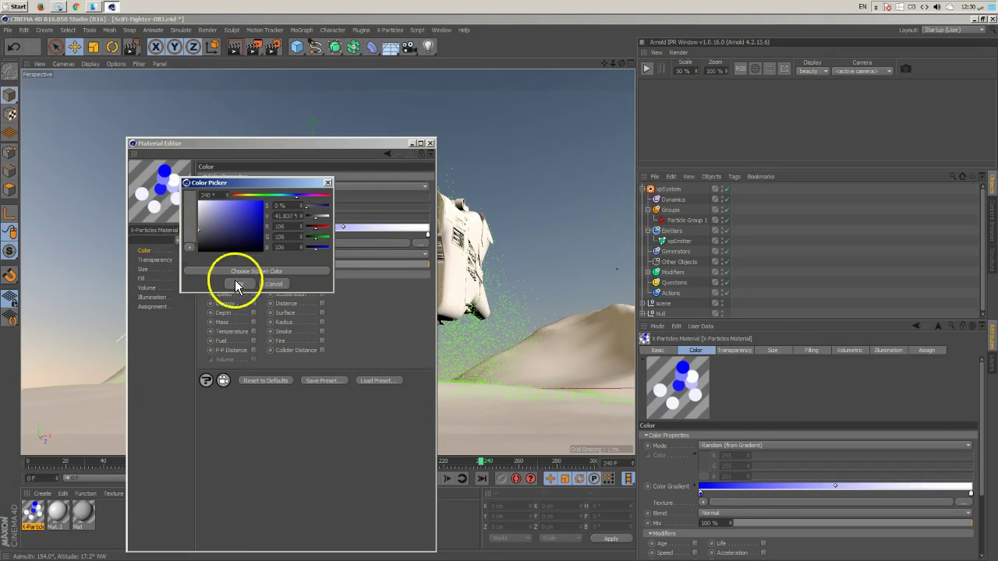
{"action": "left_click", "coordinate": [238, 286]}
Step: Set the end knot of the color gradient to a neutral light grey, RGB 215
{"action": "double_click", "coordinate": [428, 232]}
{"action": "left_click_drag", "start_coordinate": [370, 204], "coordinate": [357, 216]}
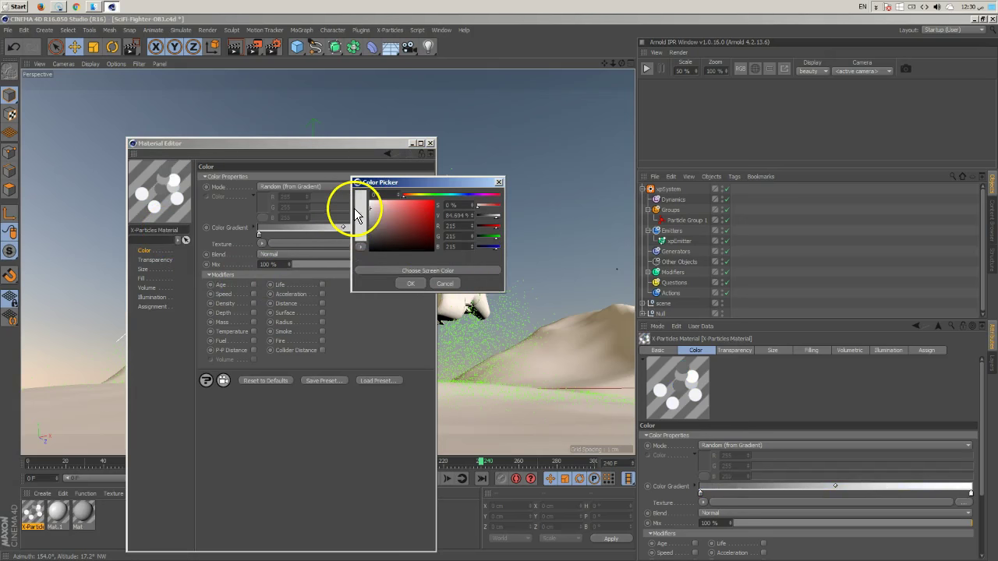
{"action": "left_click", "coordinate": [407, 282]}
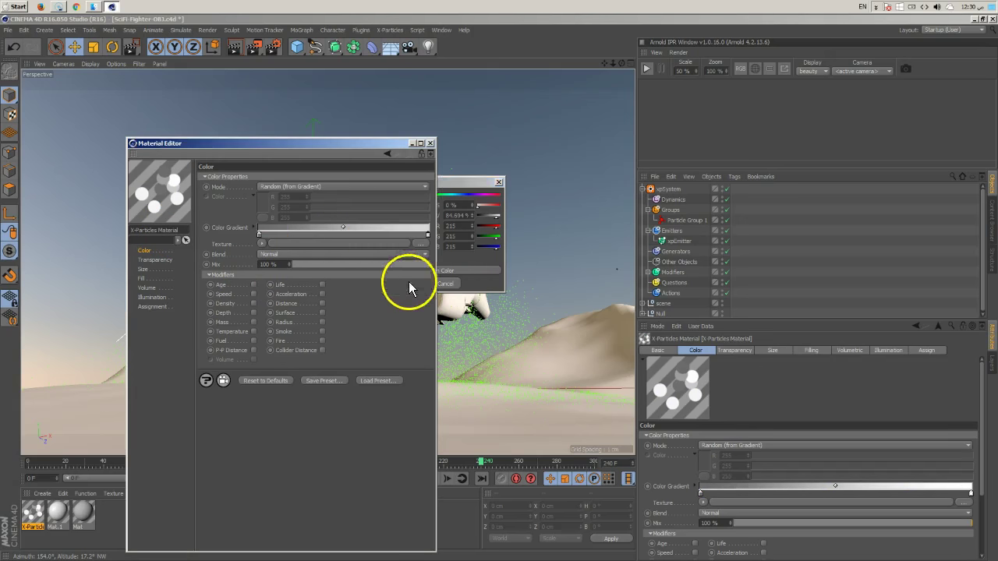
Step: Lighten the start knot of the color gradient to a neutral grey, RGB 166
{"action": "double_click", "coordinate": [258, 235]}
{"action": "left_click_drag", "start_coordinate": [197, 229], "coordinate": [216, 241]}
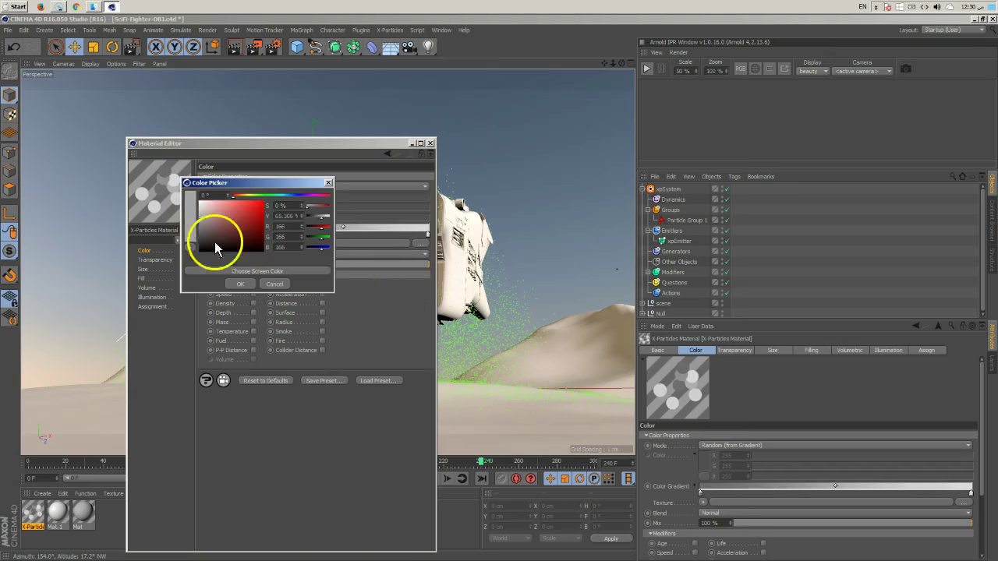
{"action": "left_click", "coordinate": [243, 283]}
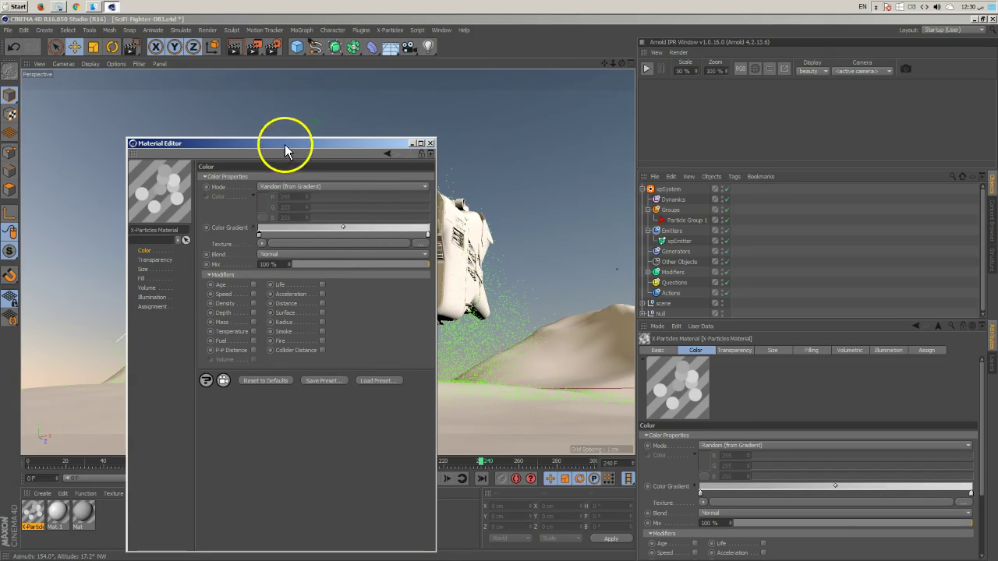
Step: Apply the X-Particles Material to the xpEmitter and test-render a viewport region below the ship's engine
{"action": "left_click_drag", "start_coordinate": [285, 144], "coordinate": [492, 431]}
{"action": "left_click_drag", "start_coordinate": [21, 527], "coordinate": [679, 243]}
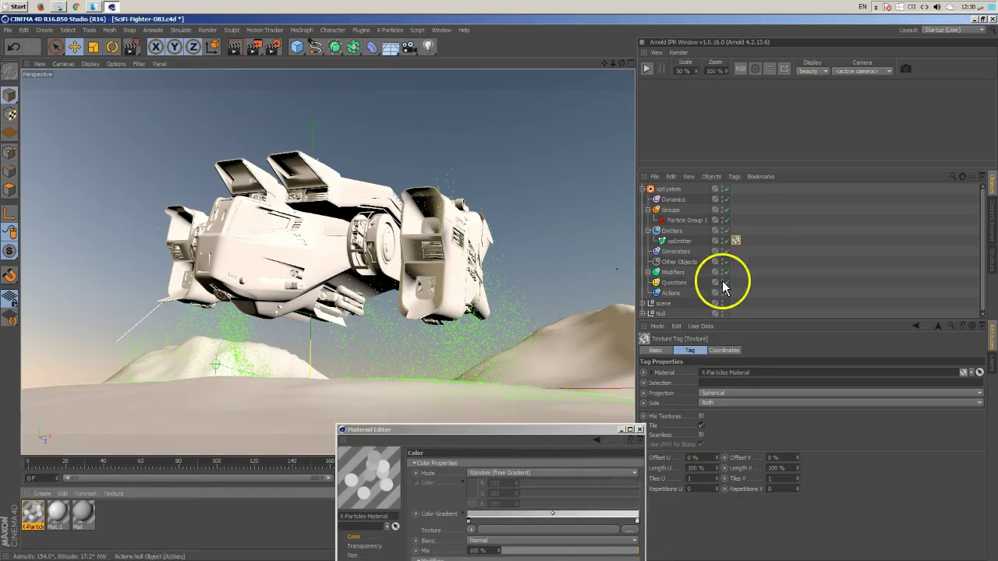
{"action": "left_click_drag", "start_coordinate": [252, 47], "coordinate": [351, 66]}
{"action": "left_click_drag", "start_coordinate": [573, 256], "coordinate": [375, 414]}
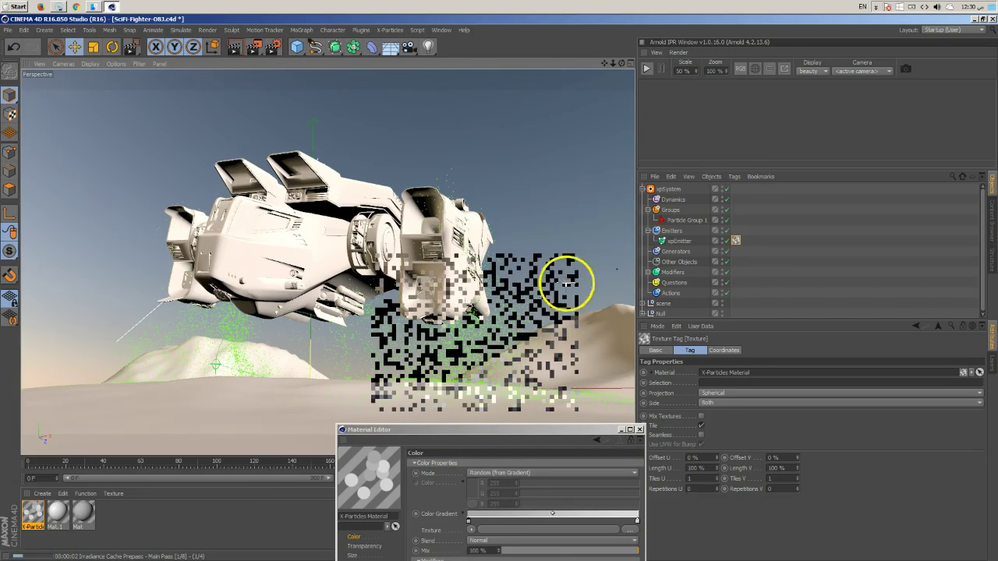
Step: Turn off Global Illumination in the render settings and re-render a viewport region below the ship's engine
{"action": "left_click", "coordinate": [266, 51]}
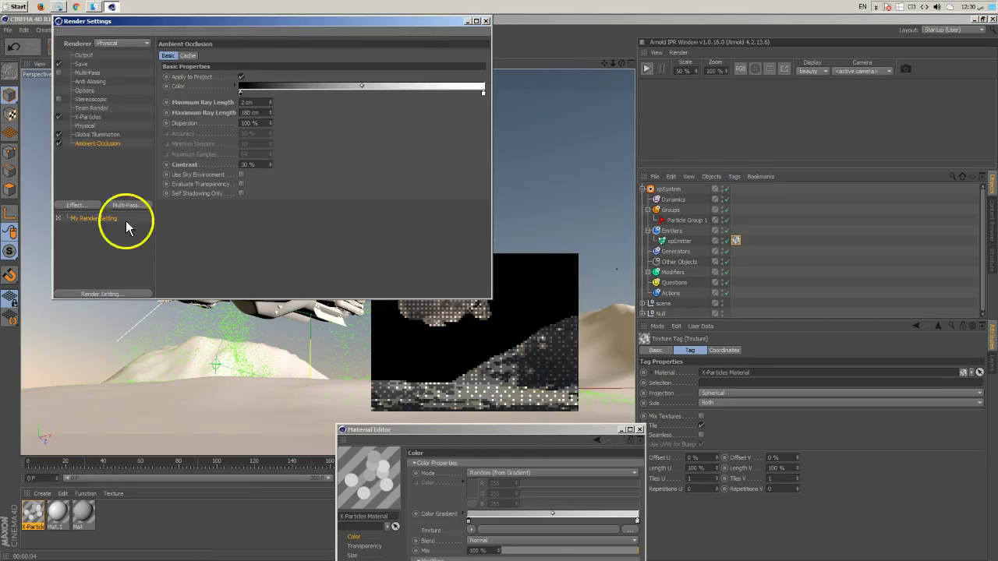
{"action": "left_click", "coordinate": [59, 135]}
{"action": "left_click", "coordinate": [486, 21]}
{"action": "left_click_drag", "start_coordinate": [240, 56], "coordinate": [307, 62]}
{"action": "left_click_drag", "start_coordinate": [577, 259], "coordinate": [390, 400]}
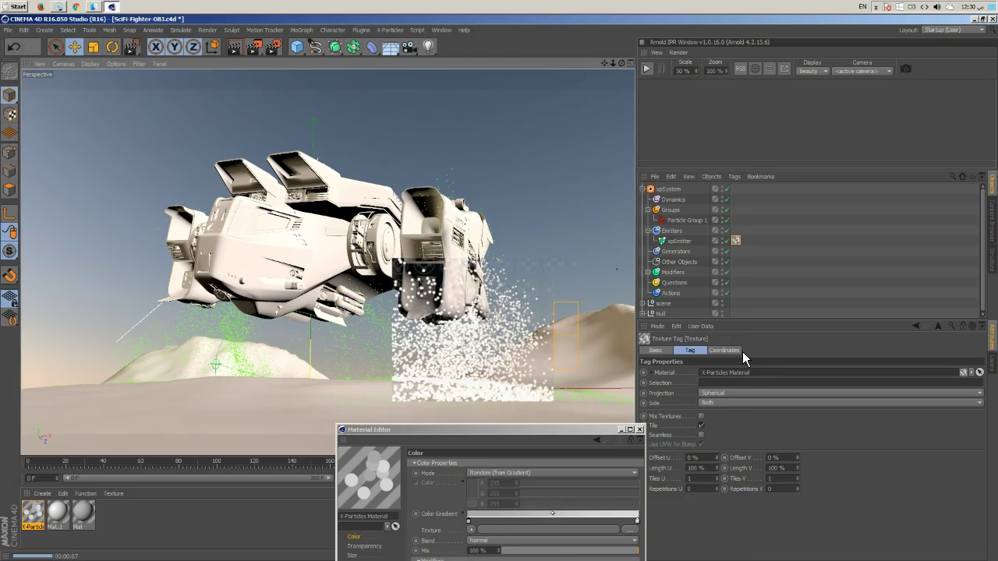
Step: Set the X-Particles Material's size scale to 247% and variation to 45%, and test-render the particles below the engine
{"action": "left_click_drag", "start_coordinate": [501, 443], "coordinate": [819, 118]}
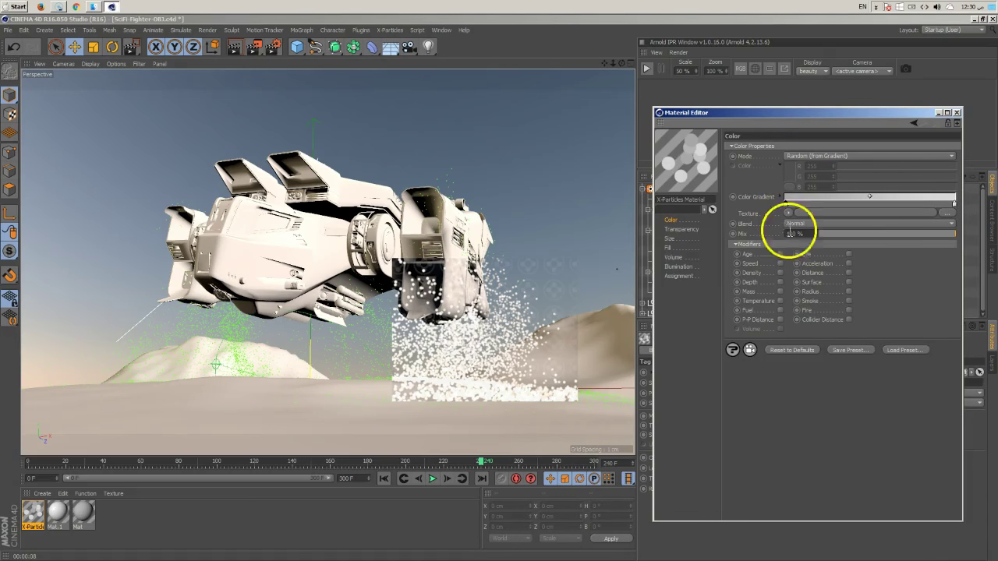
{"action": "left_click", "coordinate": [665, 240]}
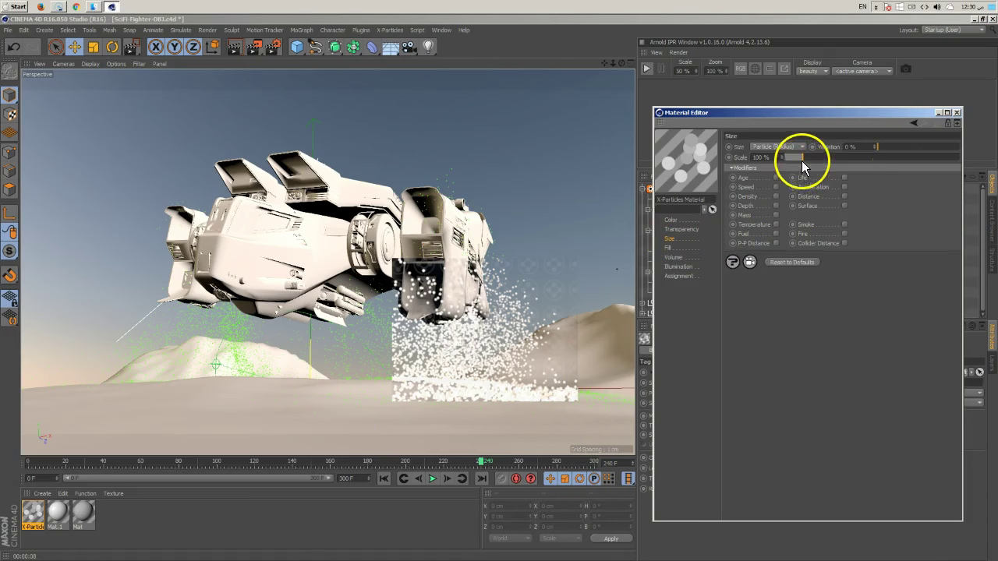
{"action": "left_click_drag", "start_coordinate": [804, 158], "coordinate": [829, 160]}
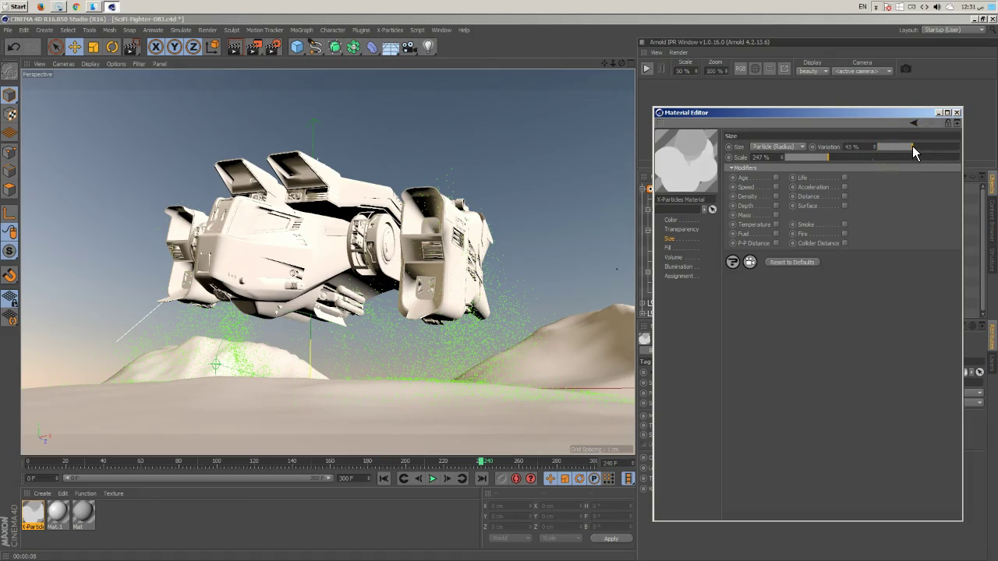
{"action": "left_click", "coordinate": [272, 49]}
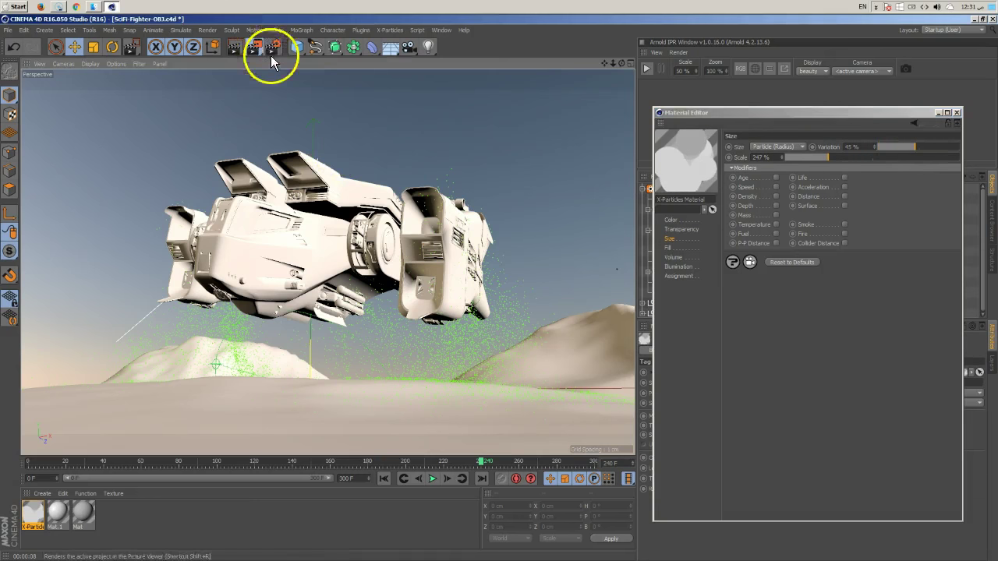
{"action": "left_click_drag", "start_coordinate": [584, 245], "coordinate": [337, 413]}
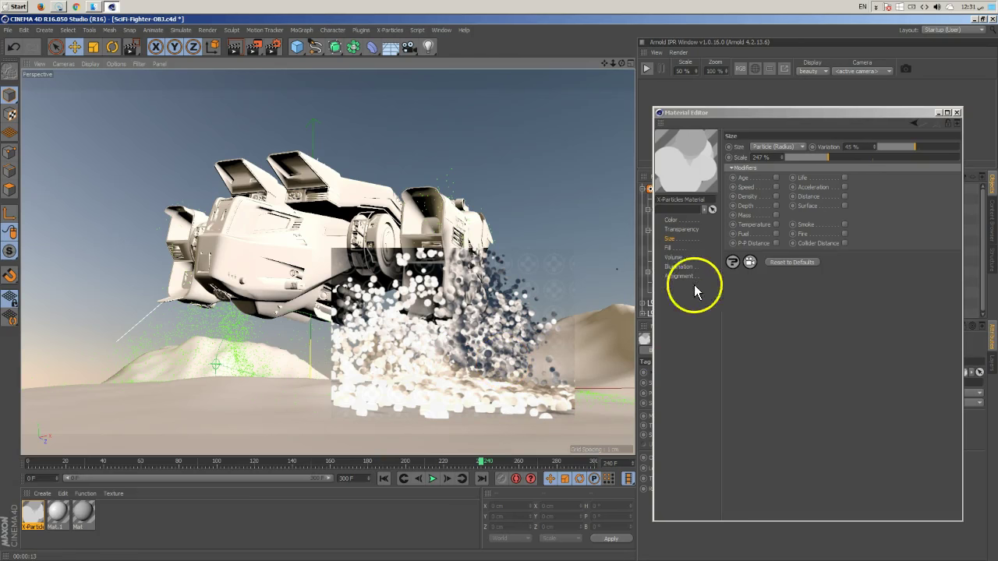
Step: Review the X-Particles Material's Color, Transparency, Size, Fill and Volume settings
{"action": "left_click", "coordinate": [673, 219]}
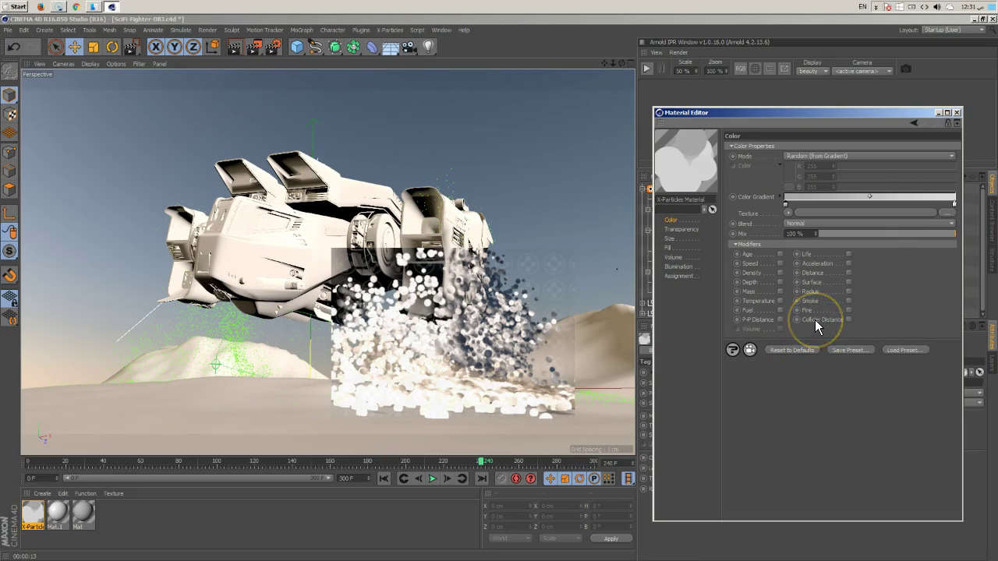
{"action": "left_click_drag", "start_coordinate": [809, 115], "coordinate": [538, 115]}
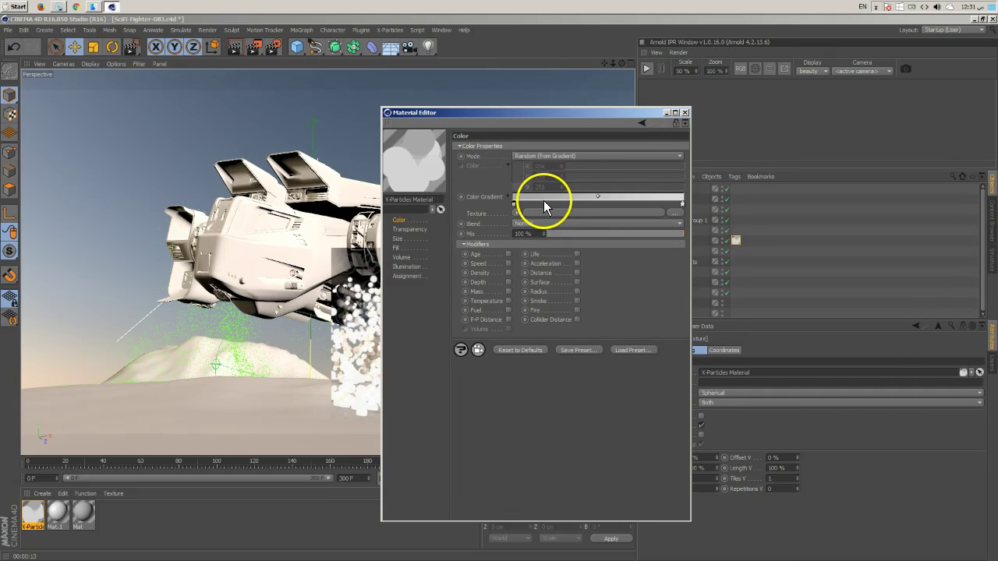
{"action": "left_click", "coordinate": [406, 231]}
{"action": "left_click", "coordinate": [398, 238]}
{"action": "left_click", "coordinate": [396, 248]}
{"action": "left_click", "coordinate": [400, 258]}
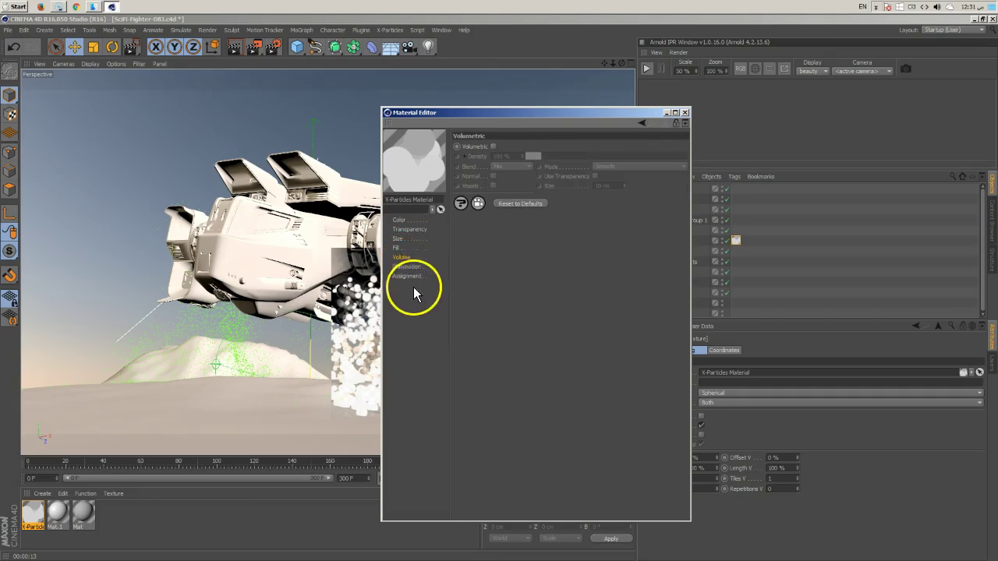
Step: Set the material's illumination lighting mode to Diffuse and test-render the region around the ship's rear engine
{"action": "left_click", "coordinate": [404, 267]}
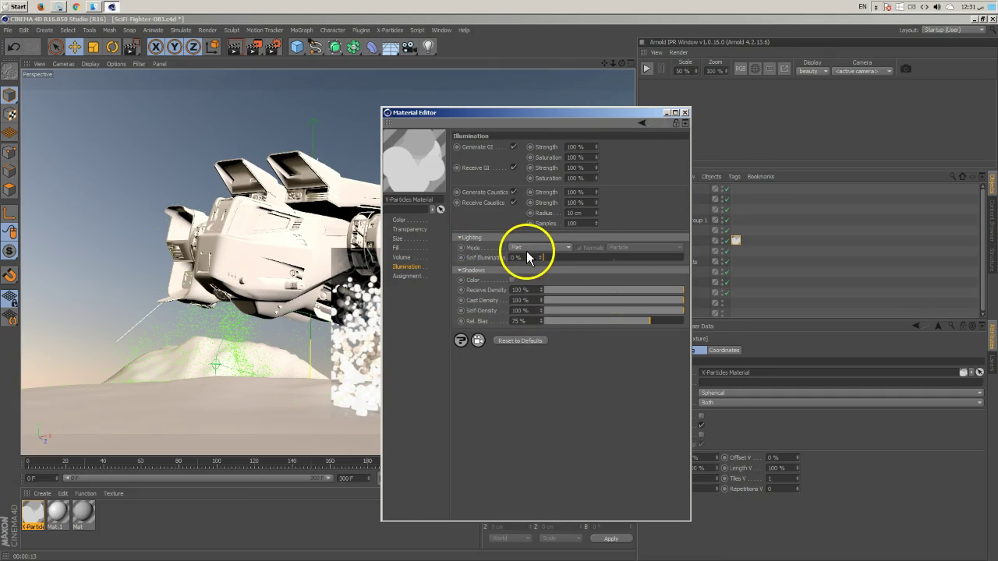
{"action": "left_click_drag", "start_coordinate": [596, 117], "coordinate": [768, 80]}
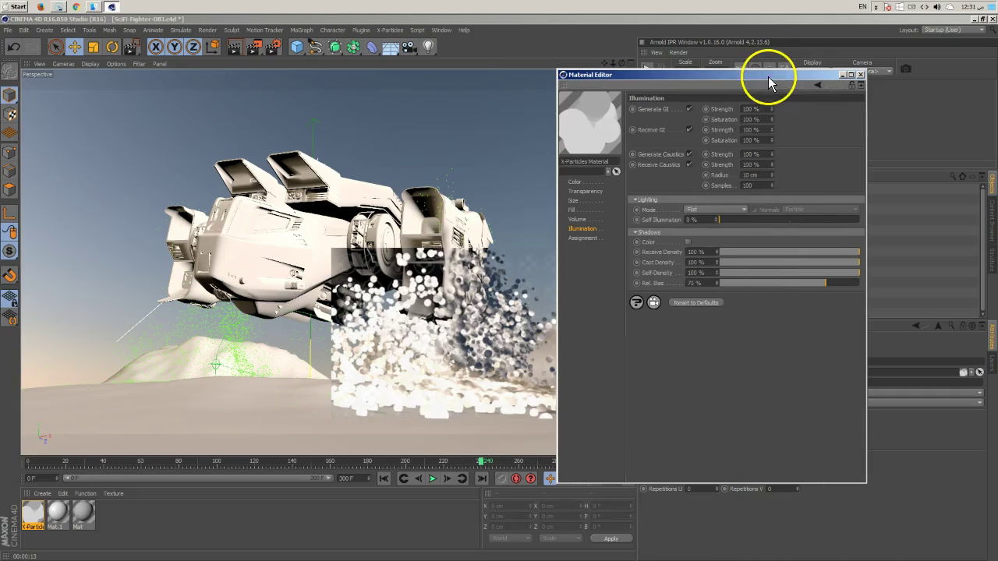
{"action": "left_click", "coordinate": [734, 211]}
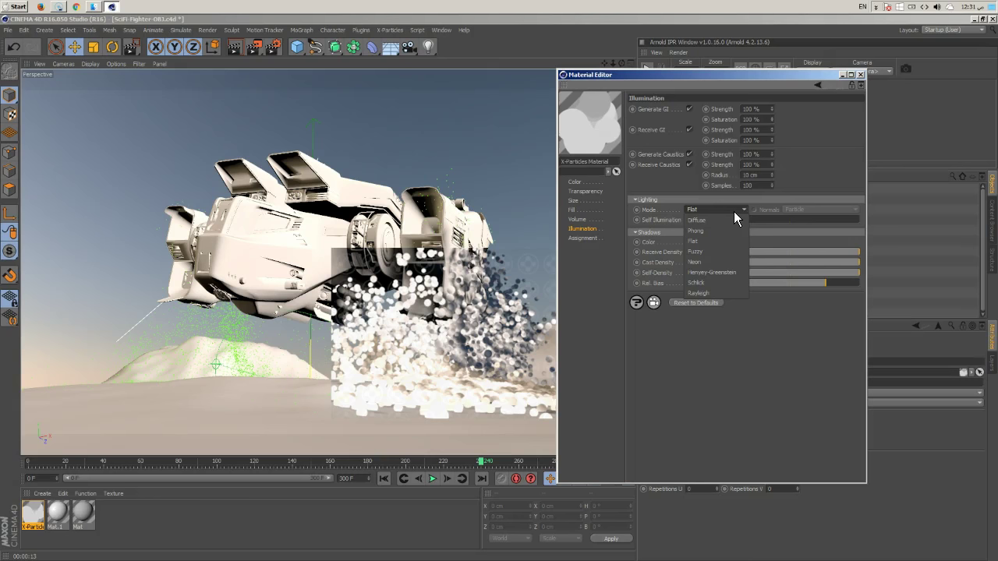
{"action": "left_click", "coordinate": [712, 220]}
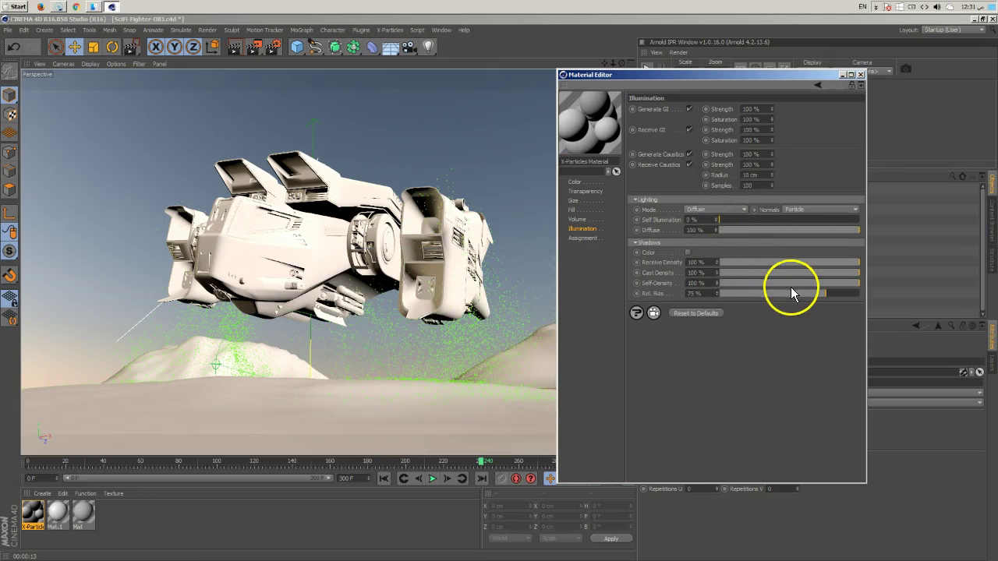
{"action": "left_click_drag", "start_coordinate": [264, 47], "coordinate": [307, 67]}
{"action": "key", "text": "e"}
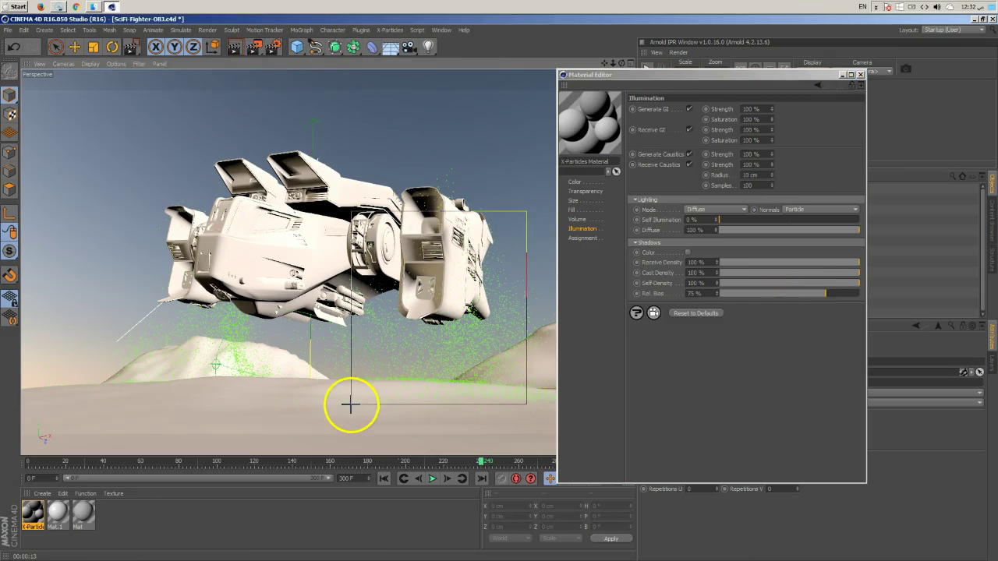
{"action": "left_click_drag", "start_coordinate": [350, 404], "coordinate": [474, 392]}
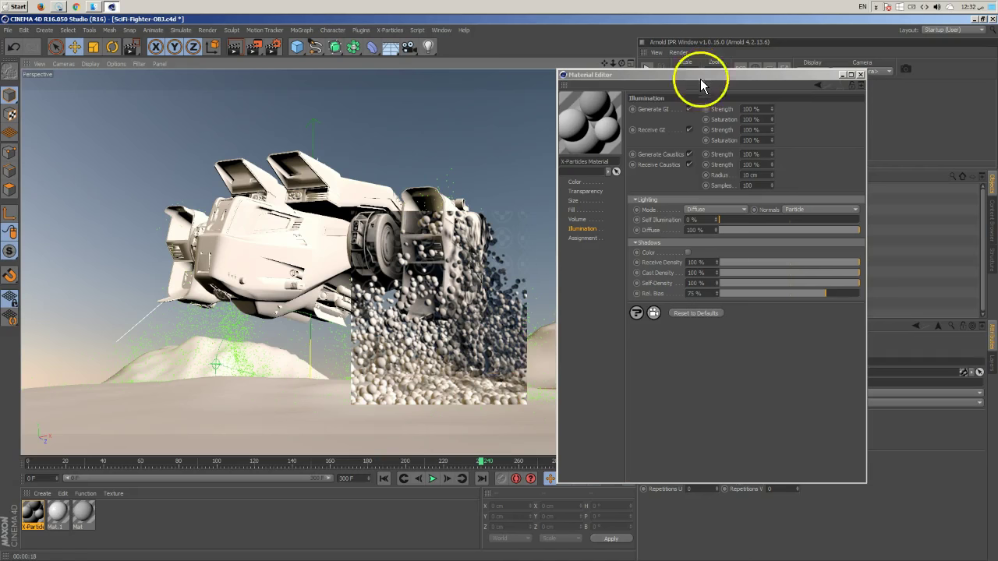
{"action": "left_click", "coordinate": [687, 254]}
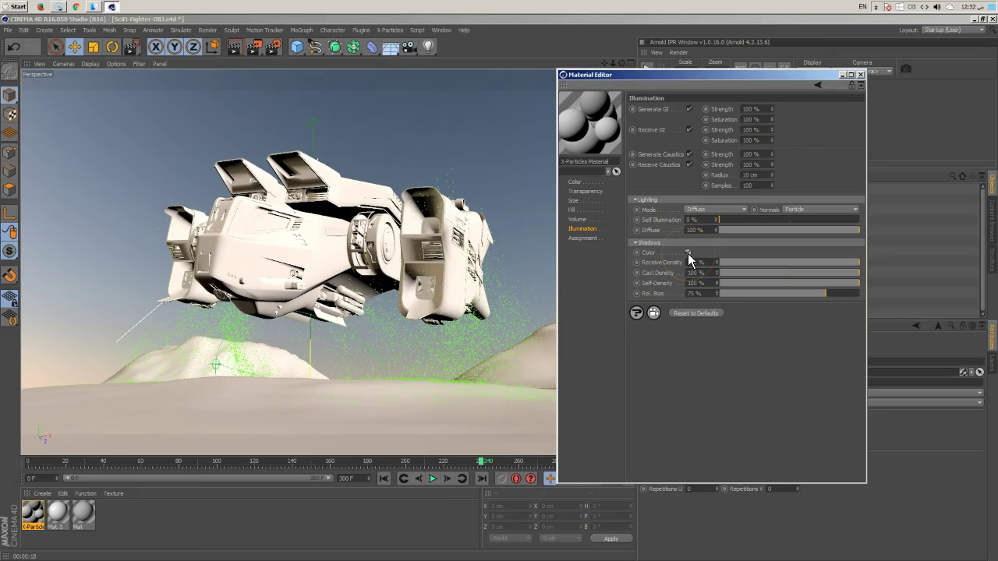
{"action": "left_click", "coordinate": [688, 253]}
{"action": "left_click", "coordinate": [703, 109]}
Step: Inspect the settings of the Light and the Physical Sky in the scene group
{"action": "left_click_drag", "start_coordinate": [703, 76], "coordinate": [316, 352]}
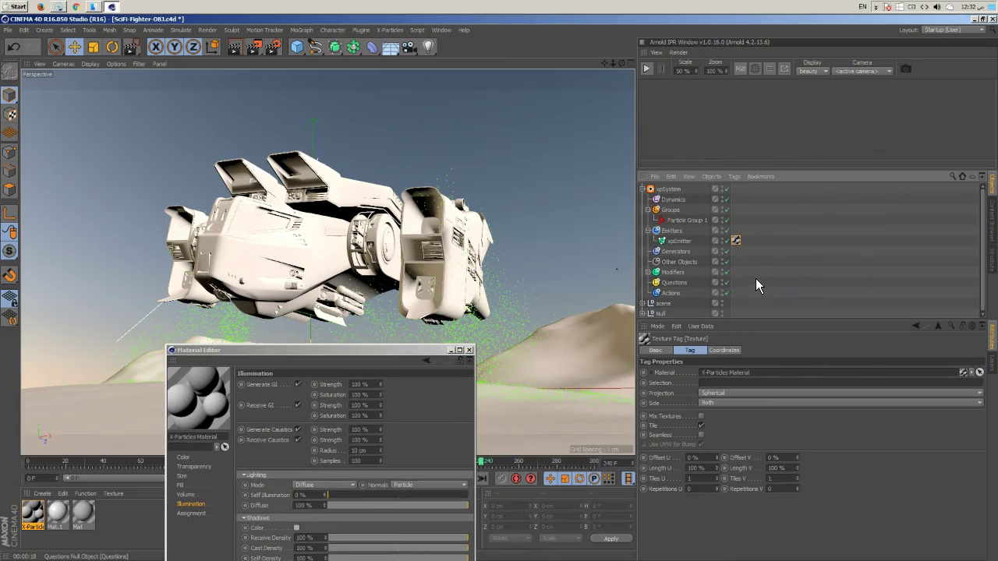
{"action": "left_click", "coordinate": [641, 302]}
{"action": "left_click", "coordinate": [668, 220]}
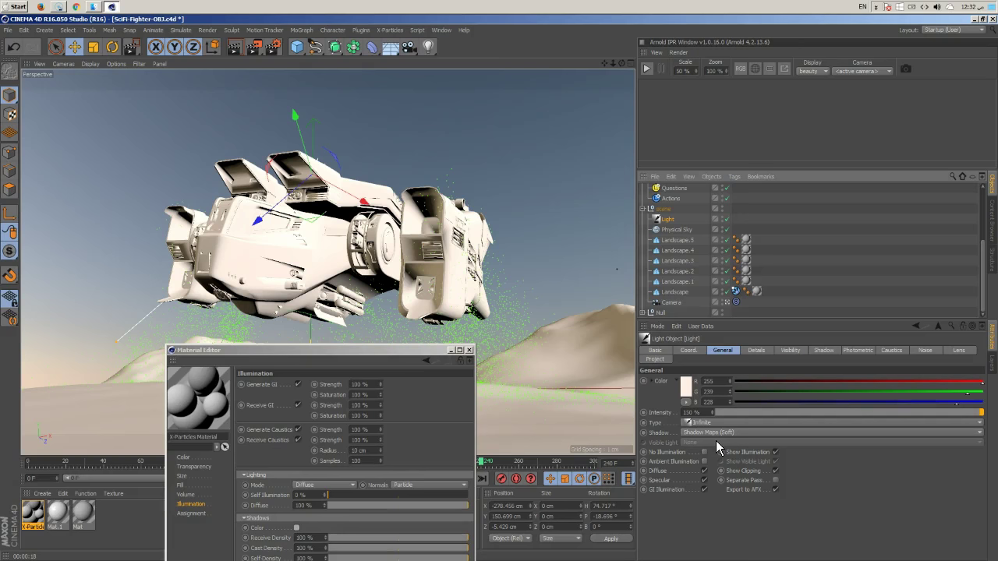
{"action": "left_click", "coordinate": [678, 232]}
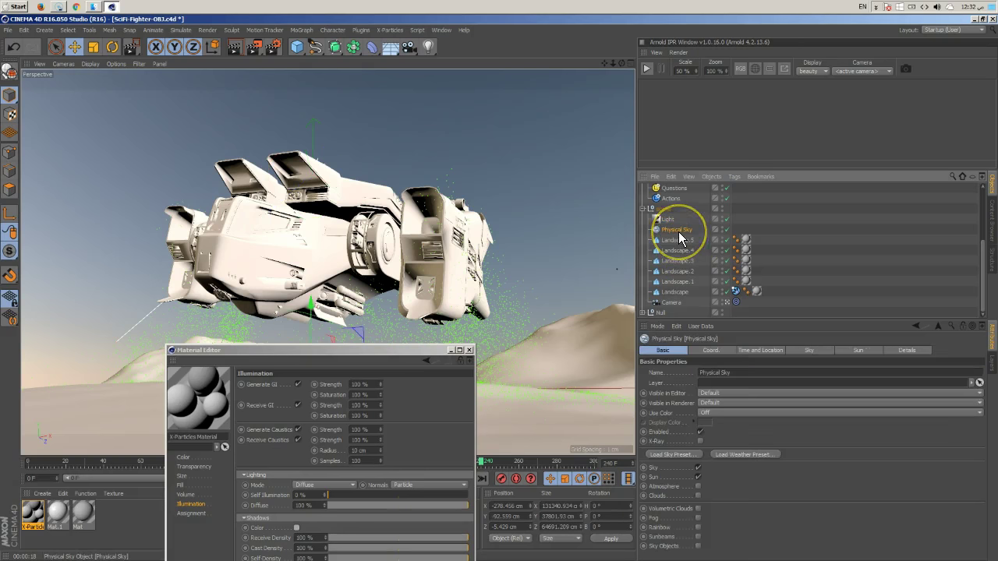
{"action": "left_click", "coordinate": [679, 234]}
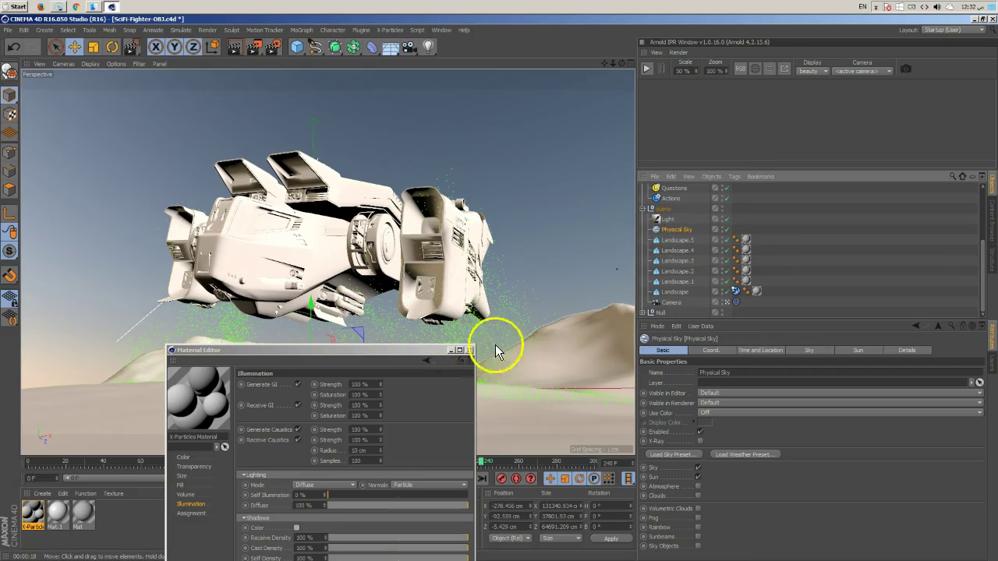
Step: Add an X-Particles xpLight tag to the xpEmitter
{"action": "left_click_drag", "start_coordinate": [414, 350], "coordinate": [427, 195]}
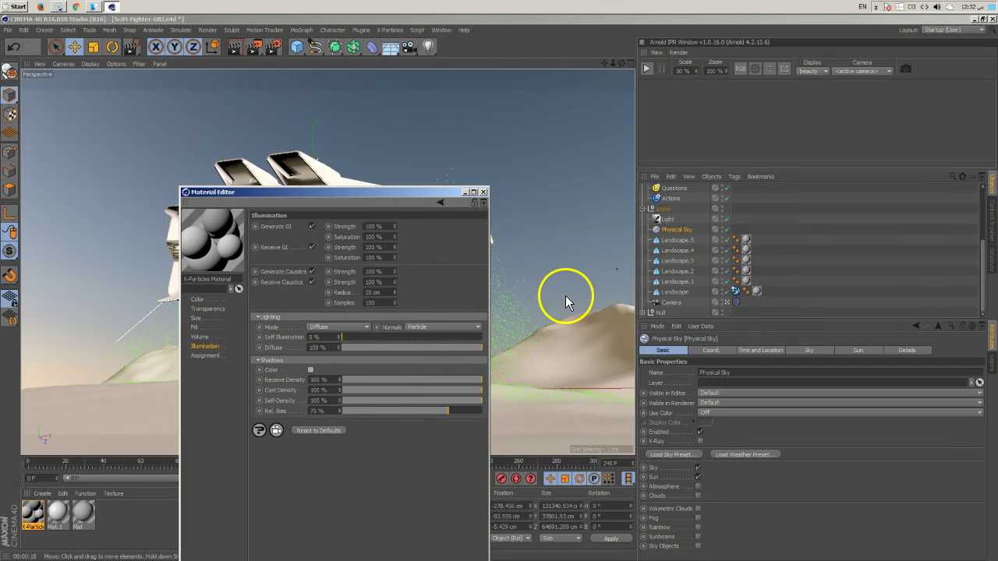
{"action": "scroll", "coordinate": [788, 268], "scroll_direction": "up", "scroll_amount": 3}
{"action": "right_click", "coordinate": [682, 243]}
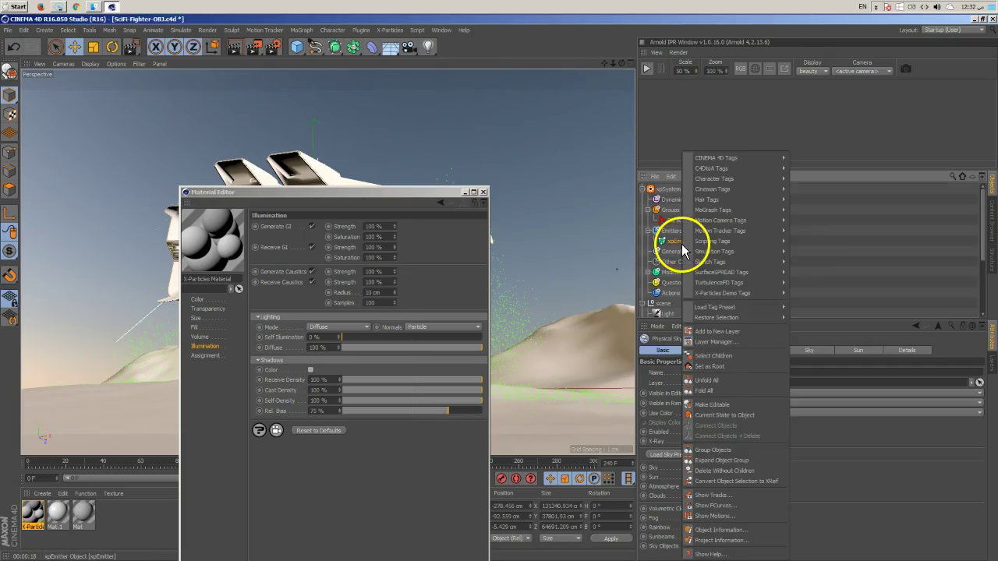
{"action": "mouse_move", "coordinate": [718, 293]}
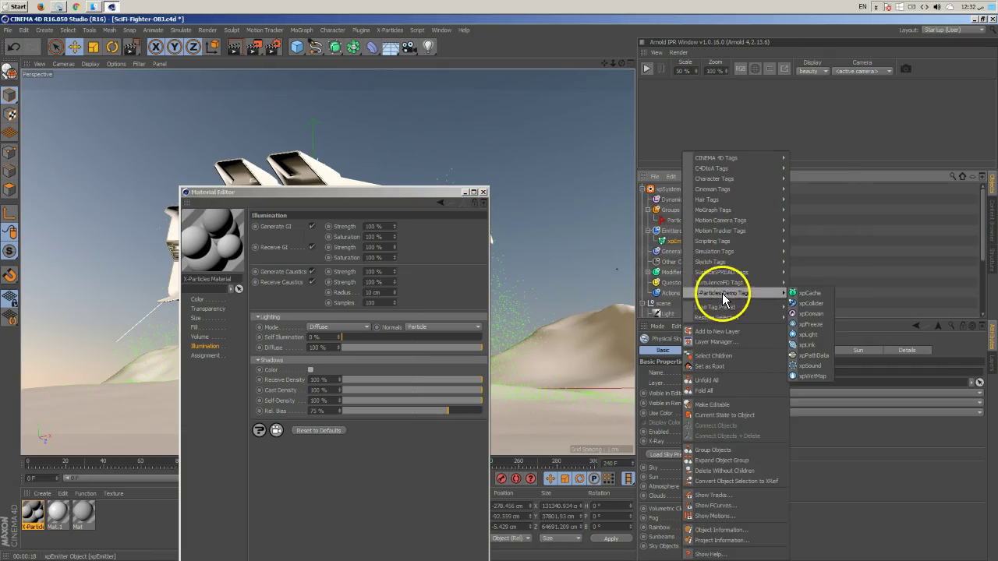
{"action": "left_click", "coordinate": [809, 335]}
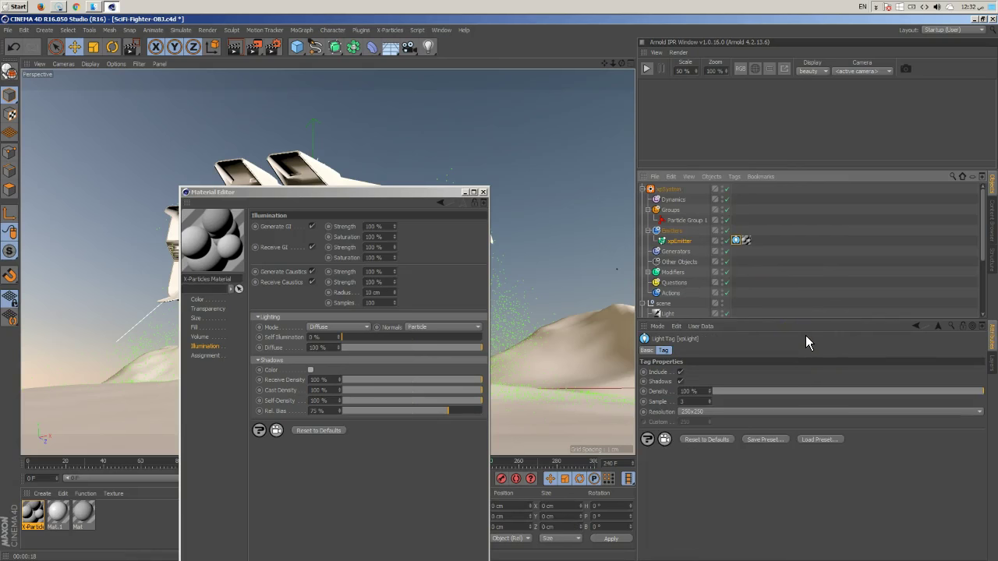
Step: Move the xpLight tag from the xpEmitter to the Physical Sky and disable the tag's Include option
{"action": "left_click", "coordinate": [660, 414]}
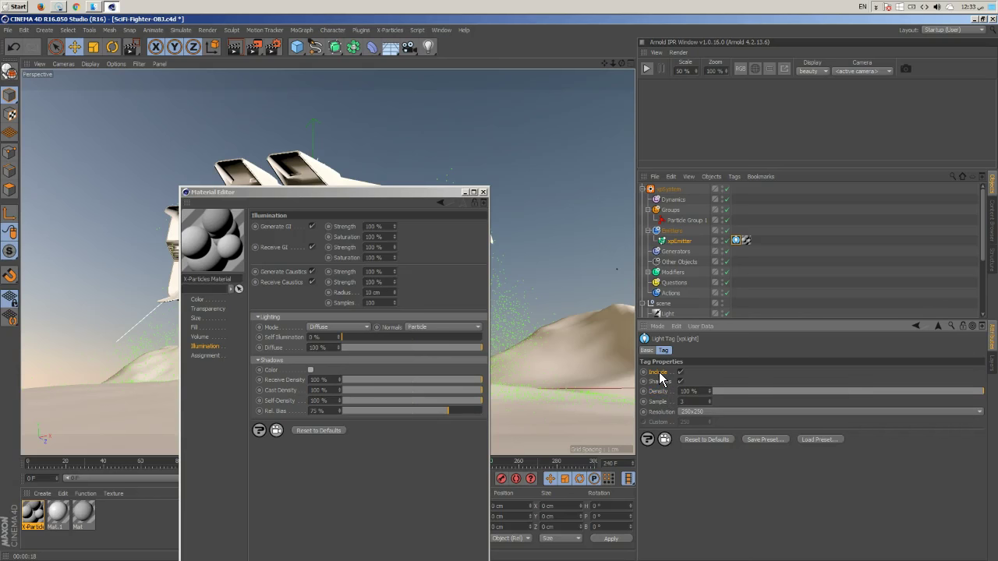
{"action": "left_click", "coordinate": [738, 241]}
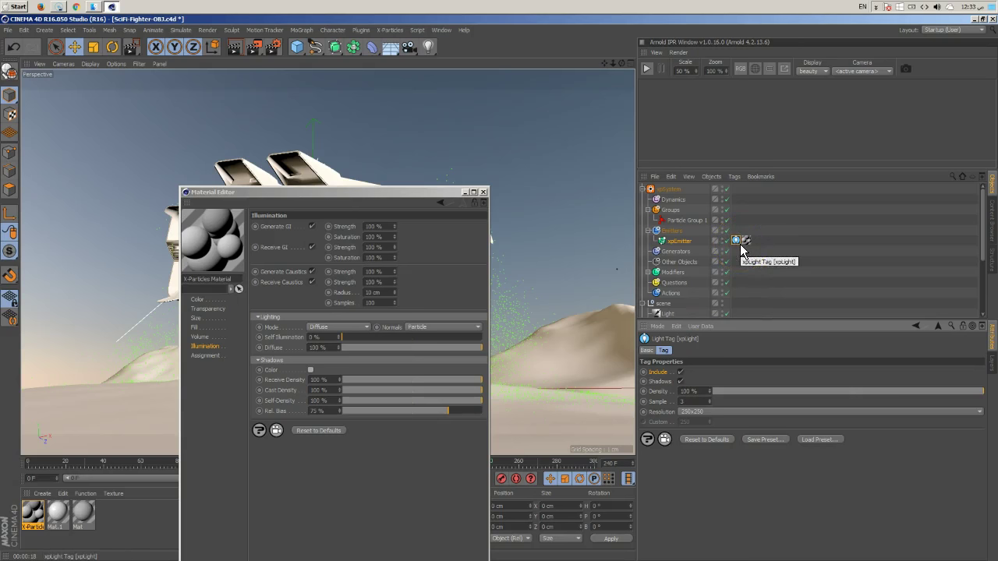
{"action": "left_click", "coordinate": [743, 315]}
{"action": "scroll", "coordinate": [737, 292], "scroll_direction": "down", "scroll_amount": 3}
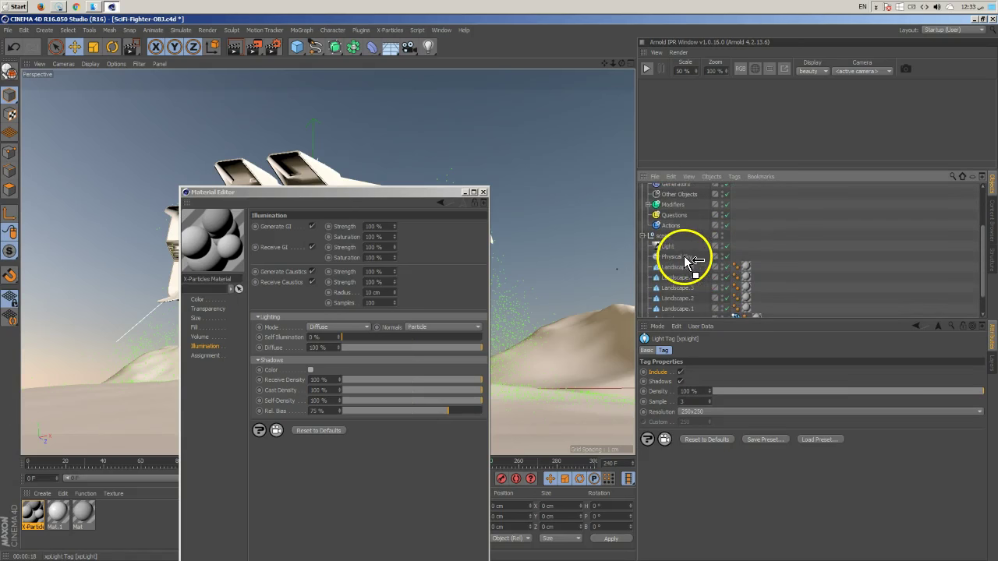
{"action": "left_click_drag", "start_coordinate": [687, 259], "coordinate": [687, 257]}
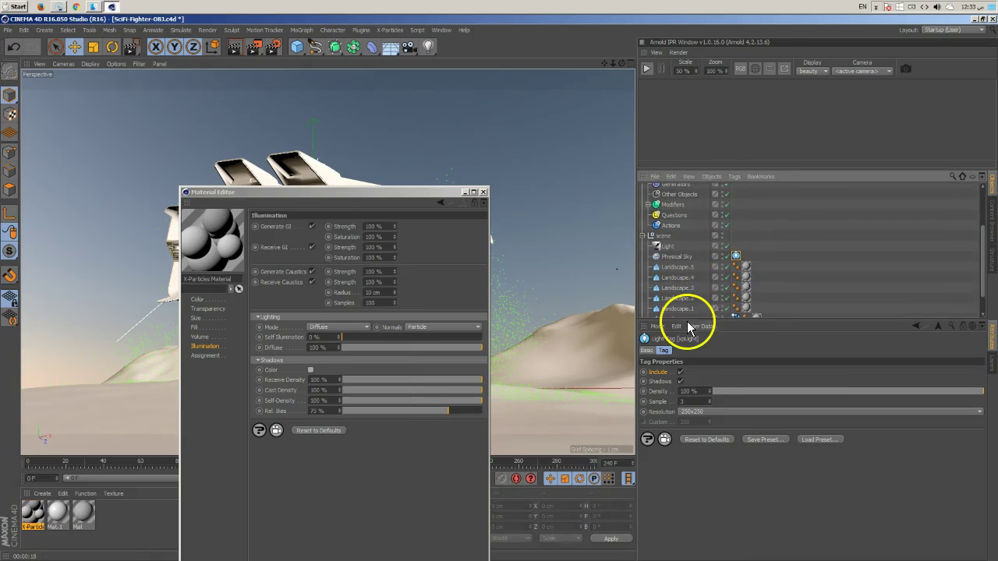
{"action": "left_click", "coordinate": [680, 374]}
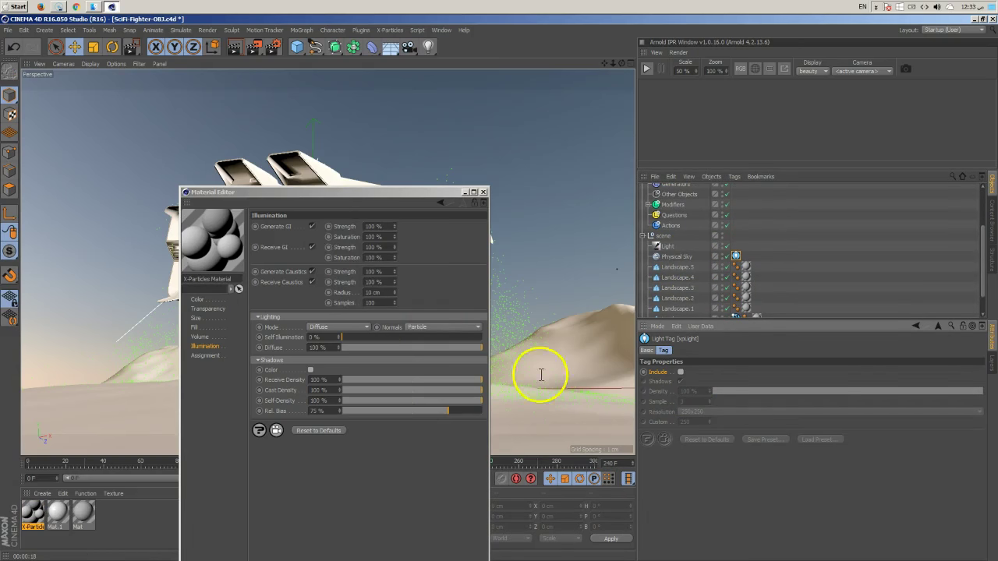
Step: Test-render the region below the engine with the Physical Sky excluded from the particle lighting
{"action": "left_click", "coordinate": [418, 191]}
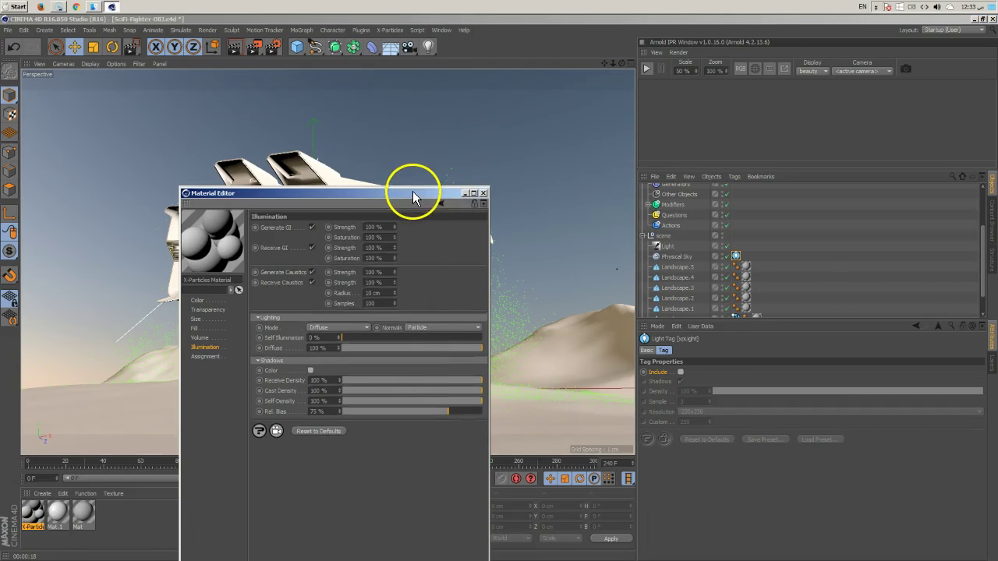
{"action": "left_click_drag", "start_coordinate": [378, 194], "coordinate": [512, 403]}
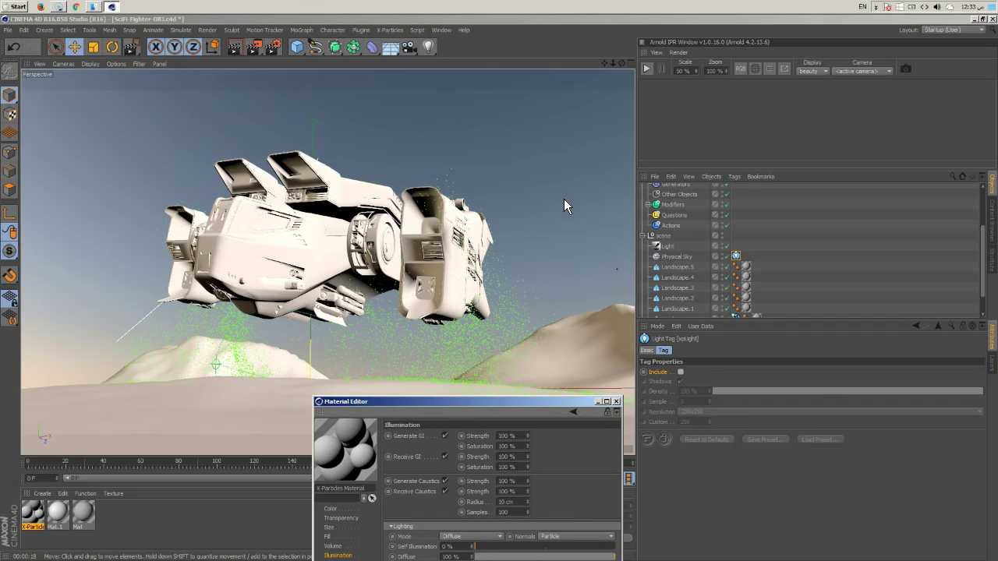
{"action": "left_click", "coordinate": [699, 259]}
{"action": "left_click_drag", "start_coordinate": [504, 407], "coordinate": [783, 136]}
{"action": "left_click_drag", "start_coordinate": [254, 47], "coordinate": [293, 72]}
{"action": "left_click_drag", "start_coordinate": [550, 224], "coordinate": [320, 379]}
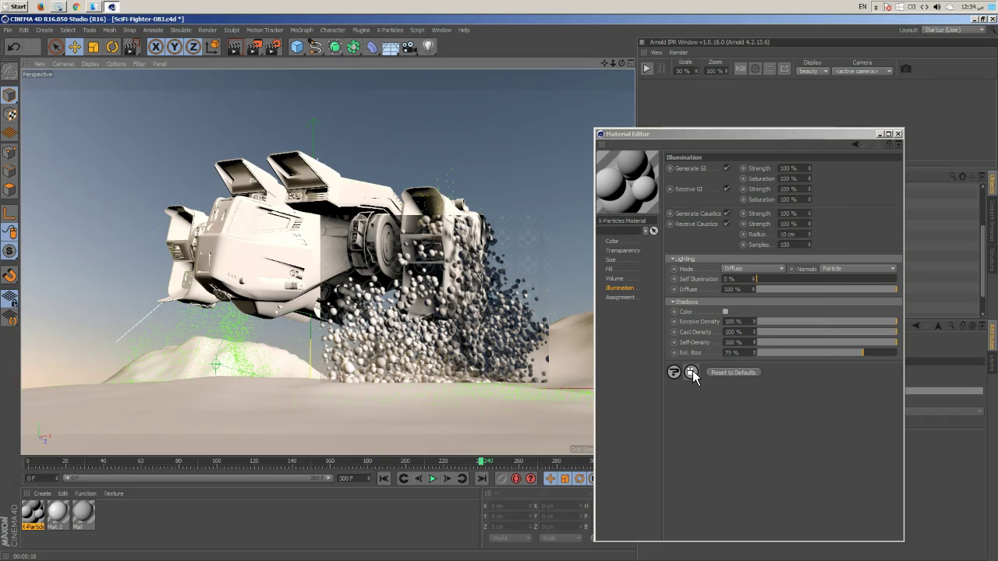
Step: Enable Volumetric in the X-Particles Material's Volume settings
{"action": "left_click", "coordinate": [615, 279]}
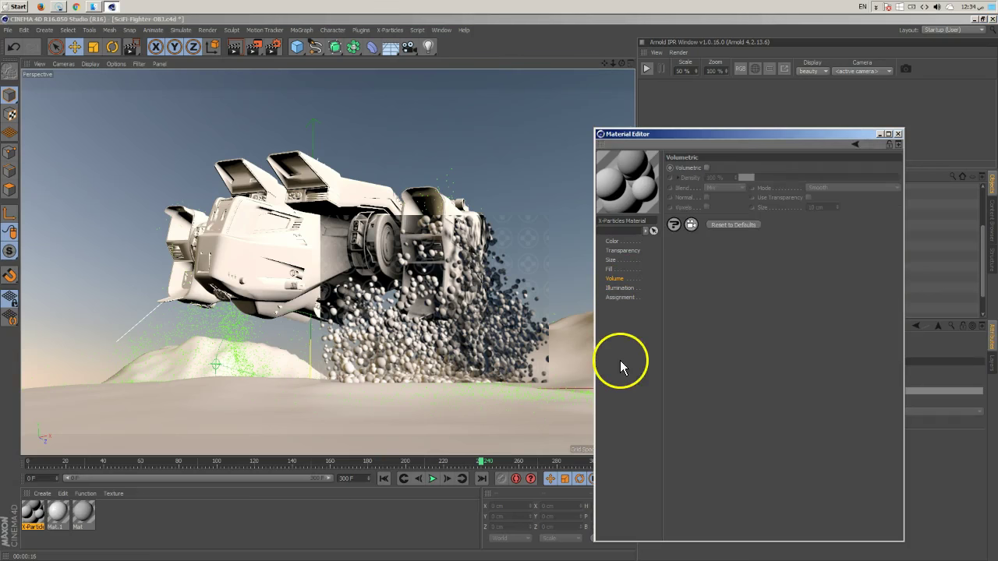
{"action": "left_click", "coordinate": [708, 168]}
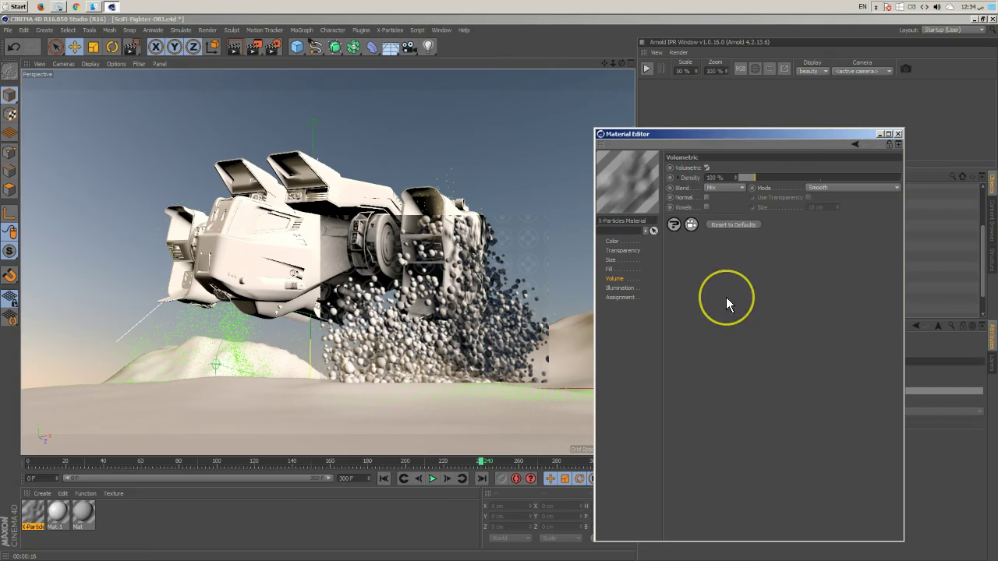
Step: Test-render the region around the engine and lower the X-Particles Material's volumetric Density to 21%
{"action": "left_click_drag", "start_coordinate": [273, 46], "coordinate": [323, 61]}
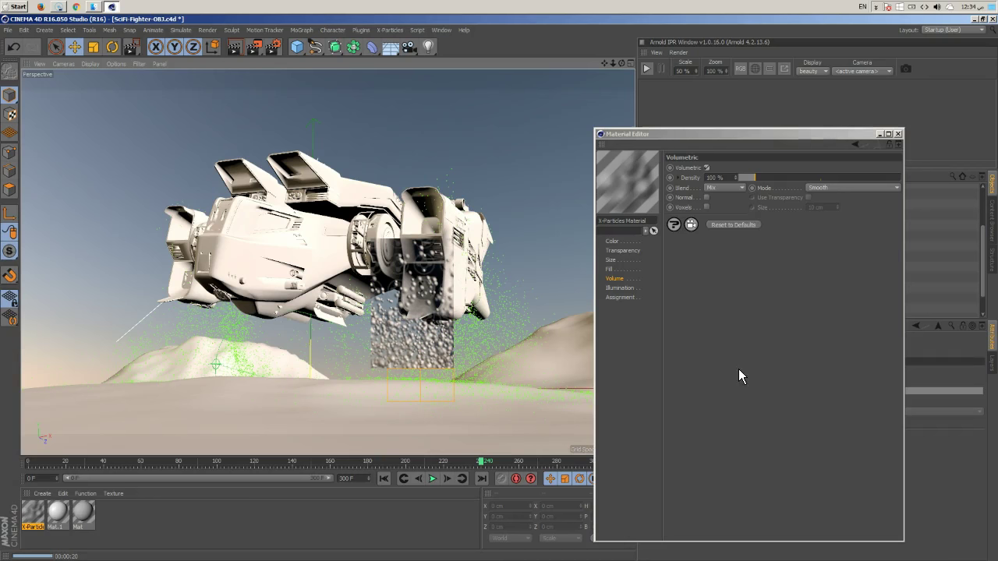
{"action": "left_click_drag", "start_coordinate": [753, 179], "coordinate": [740, 179]}
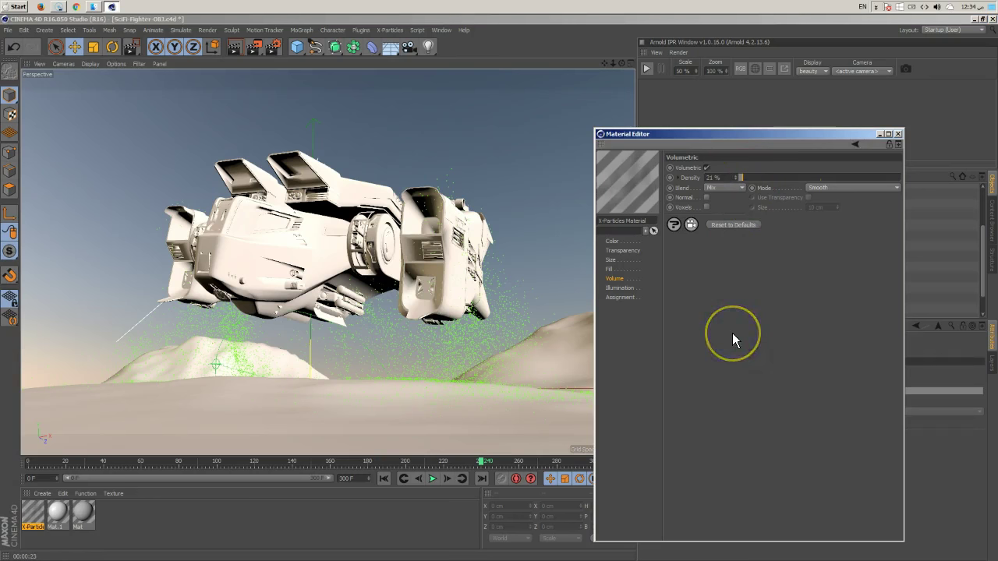
{"action": "left_click", "coordinate": [846, 188]}
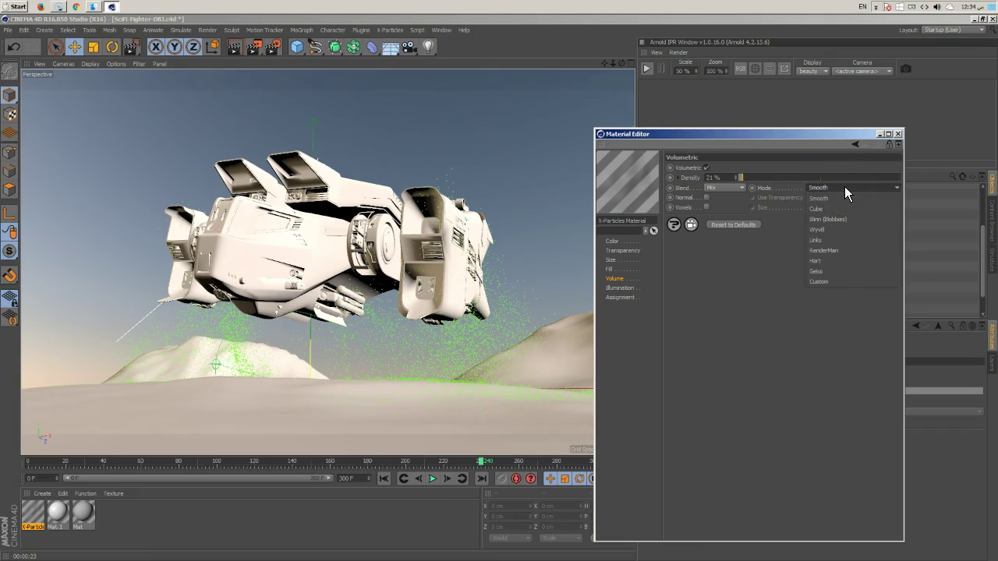
{"action": "left_click", "coordinate": [716, 191]}
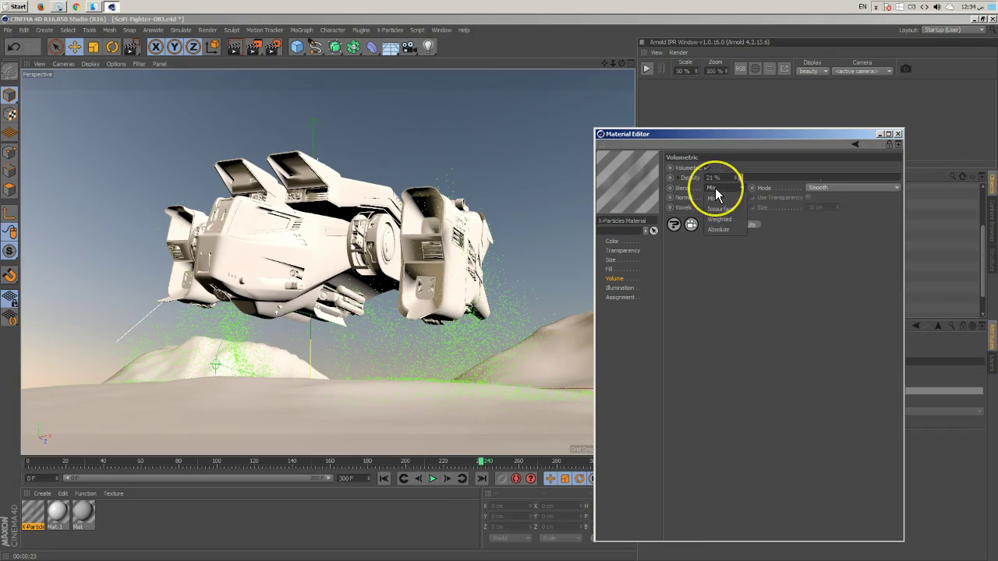
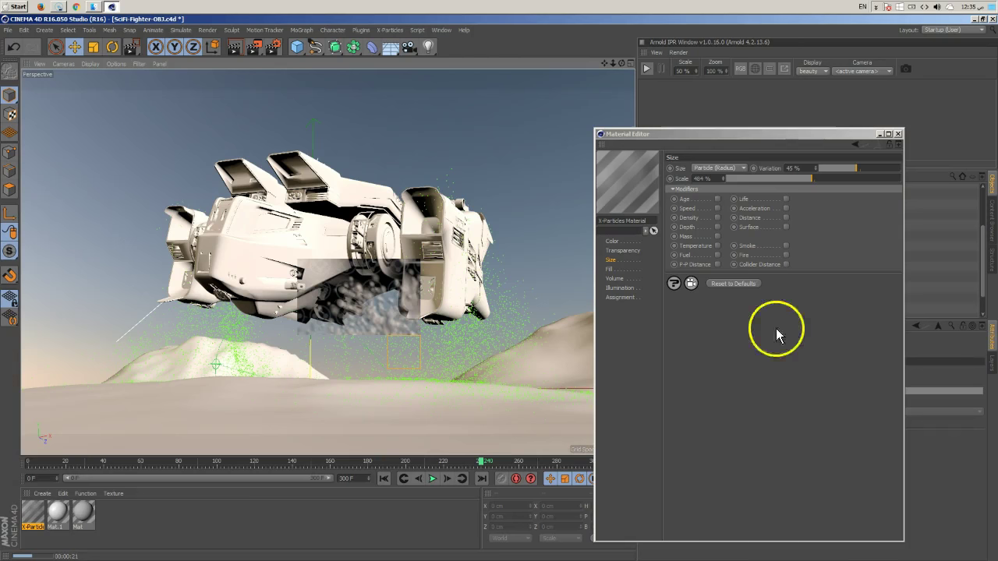
Step: Set the X-Particles Material's volumetric Density to 5%
{"action": "left_click", "coordinate": [614, 278]}
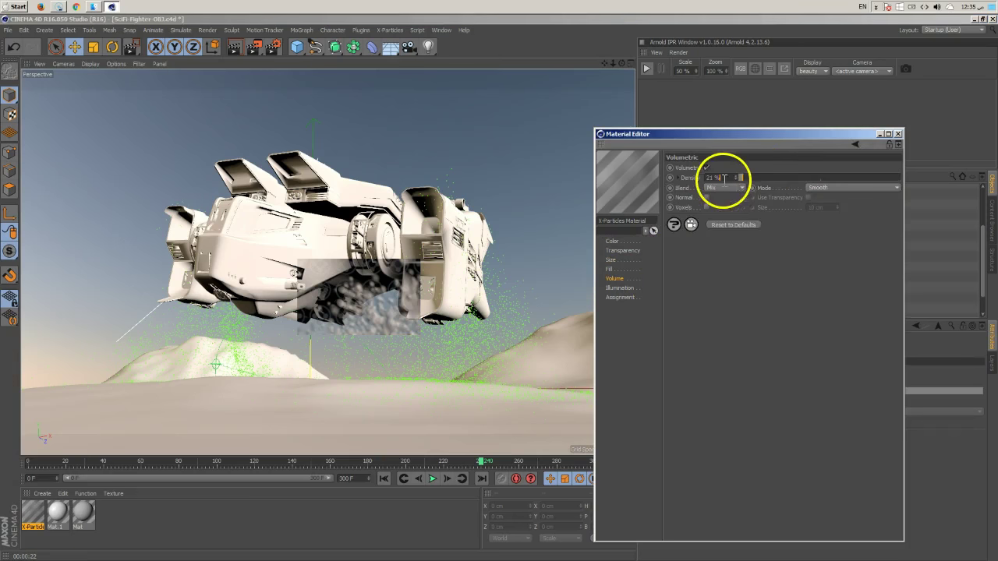
{"action": "type", "text": "5"}
{"action": "key", "text": "Return"}
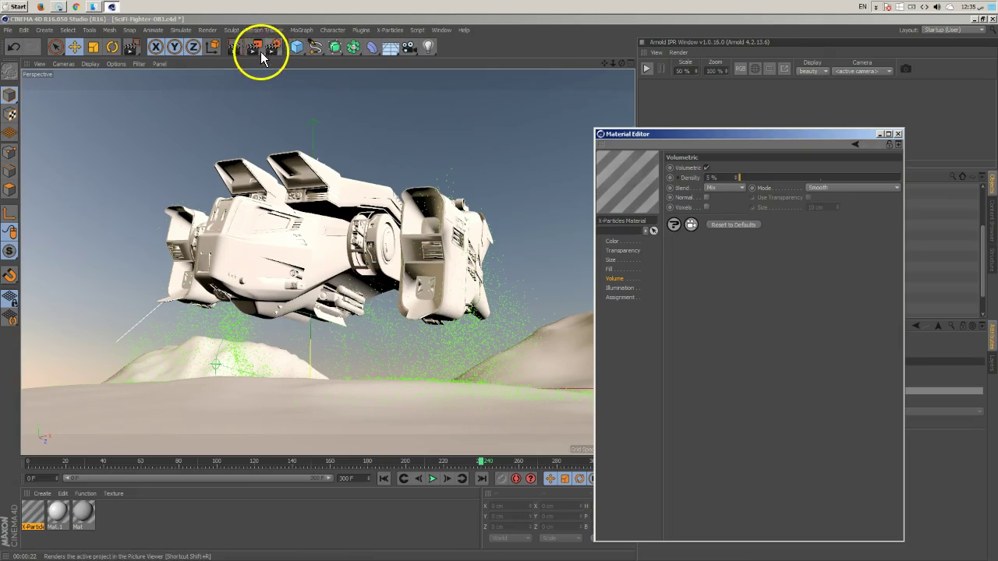
Step: Replay the particle simulation from the start to frame 46 and test-render the region below the fighter's engine
{"action": "left_click_drag", "start_coordinate": [257, 48], "coordinate": [341, 70]}
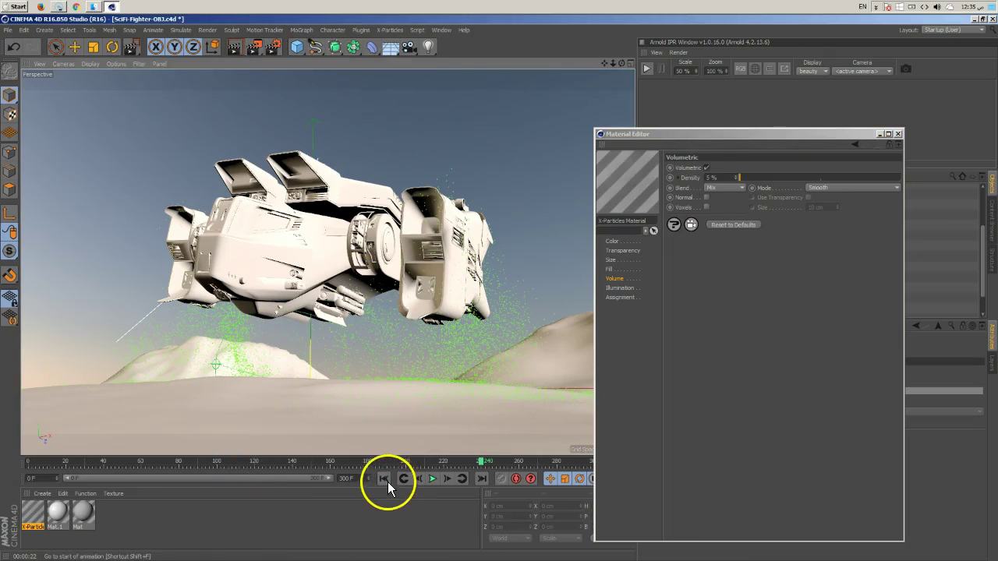
{"action": "left_click", "coordinate": [384, 478]}
{"action": "left_click", "coordinate": [431, 481]}
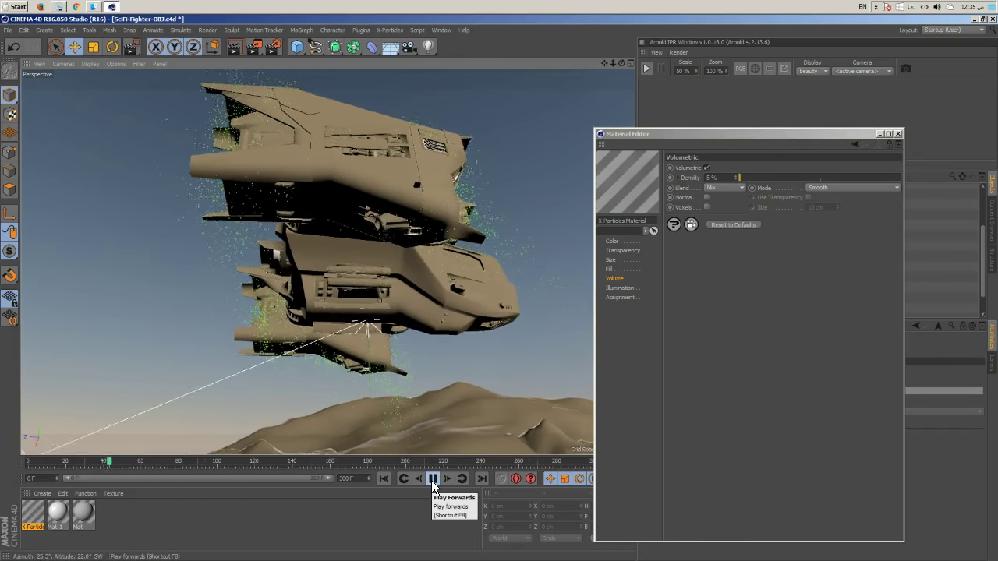
{"action": "left_click", "coordinate": [434, 478]}
{"action": "left_click", "coordinate": [234, 48]}
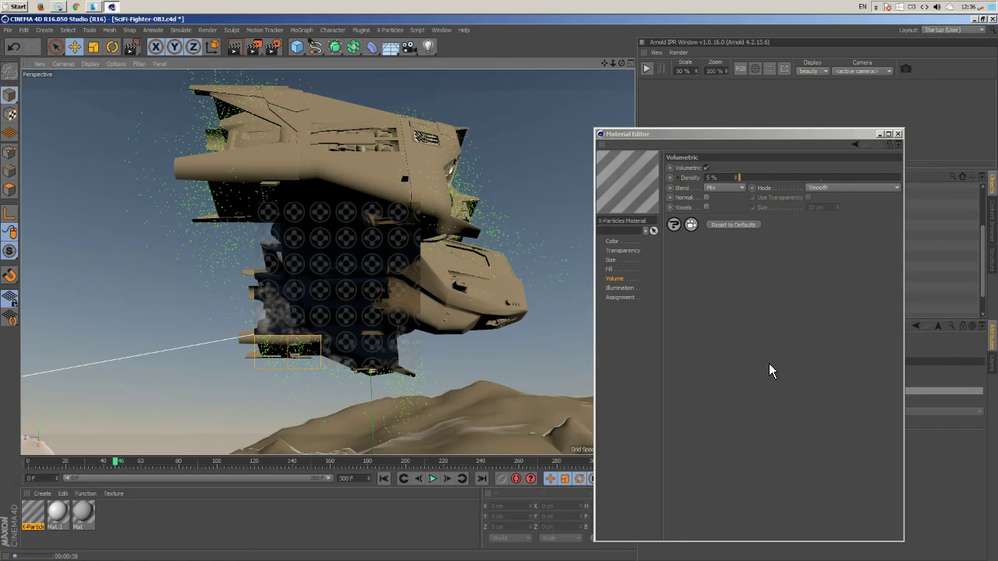
Step: Close the material settings and set the xpEmitter's Birthrate to 25000 per second
{"action": "left_click", "coordinate": [896, 143]}
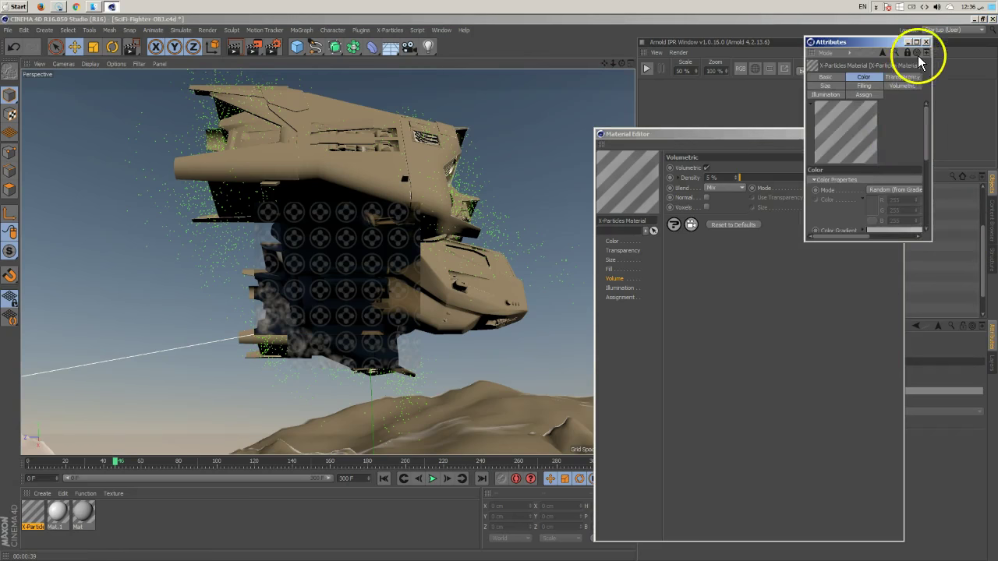
{"action": "left_click", "coordinate": [925, 41]}
{"action": "left_click", "coordinate": [897, 134]}
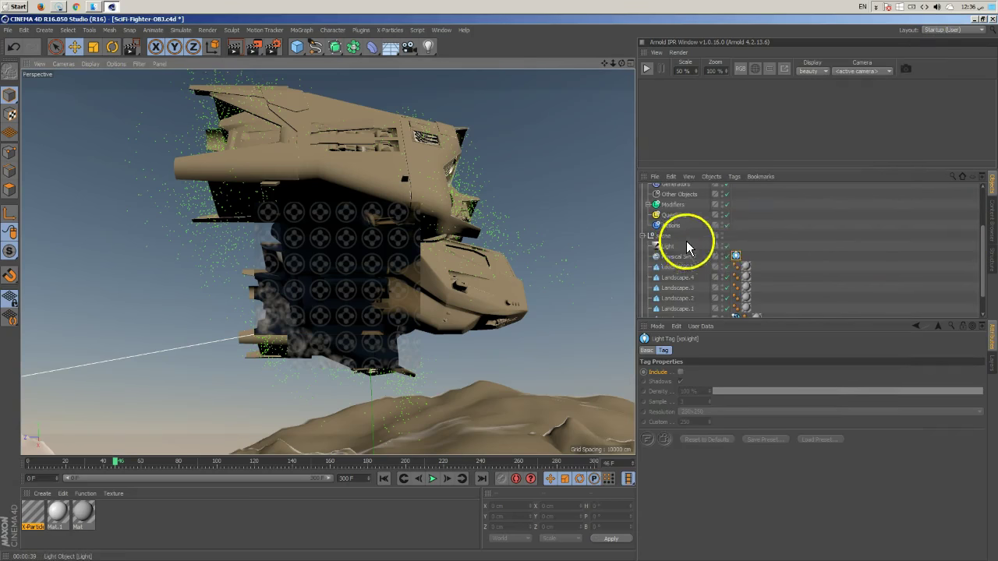
{"action": "scroll", "coordinate": [742, 268], "scroll_direction": "up", "scroll_amount": 3}
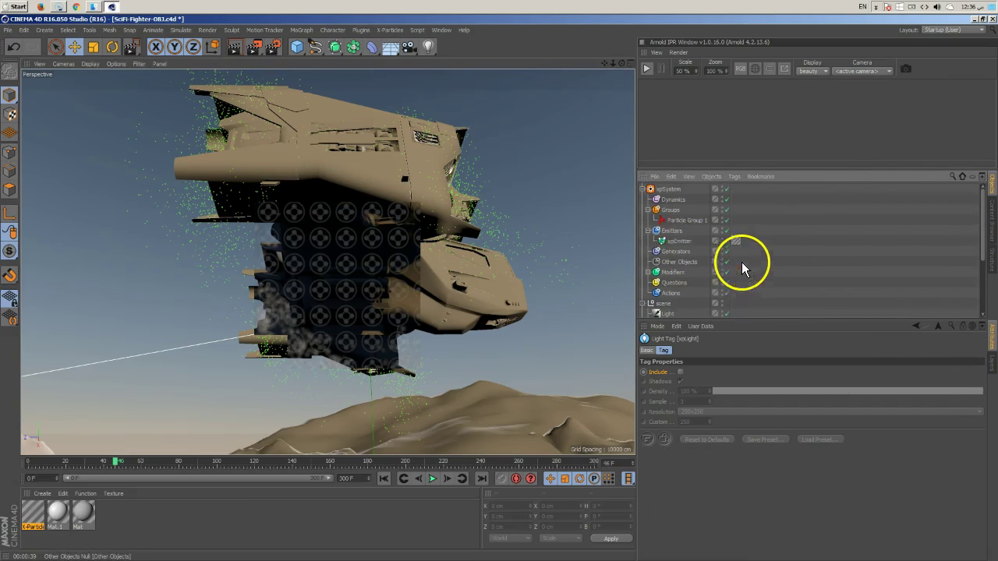
{"action": "left_click", "coordinate": [681, 241]}
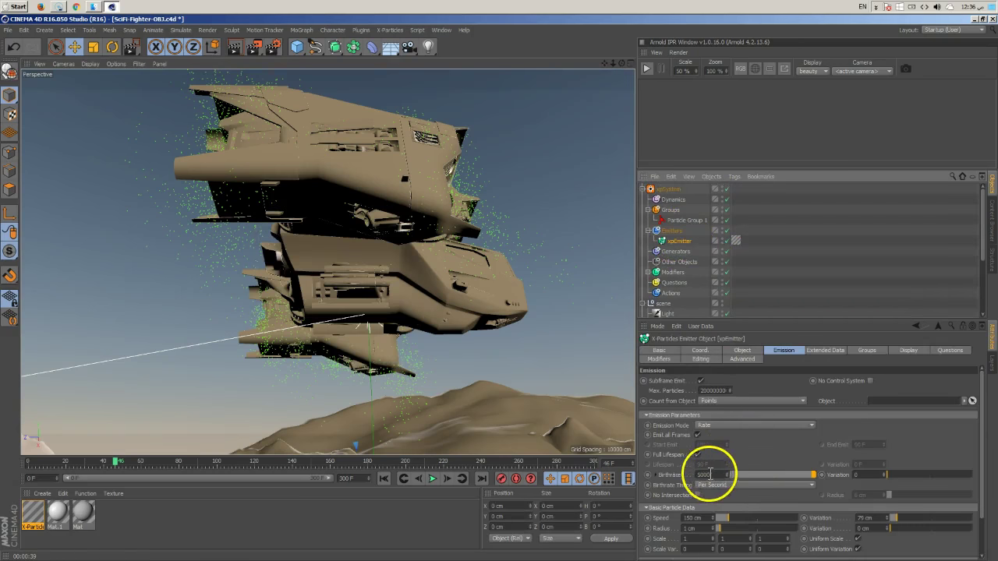
{"action": "left_click", "coordinate": [709, 473]}
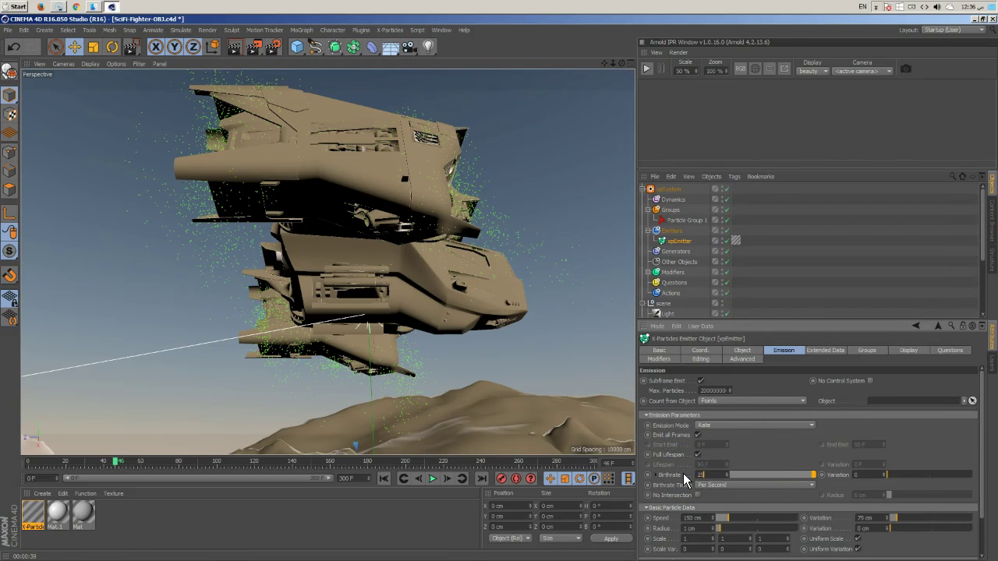
Step: Replay the simulation from the start to frame 91 and test-render the denser dust below the fighter
{"action": "left_click", "coordinate": [384, 478]}
{"action": "left_click", "coordinate": [432, 479]}
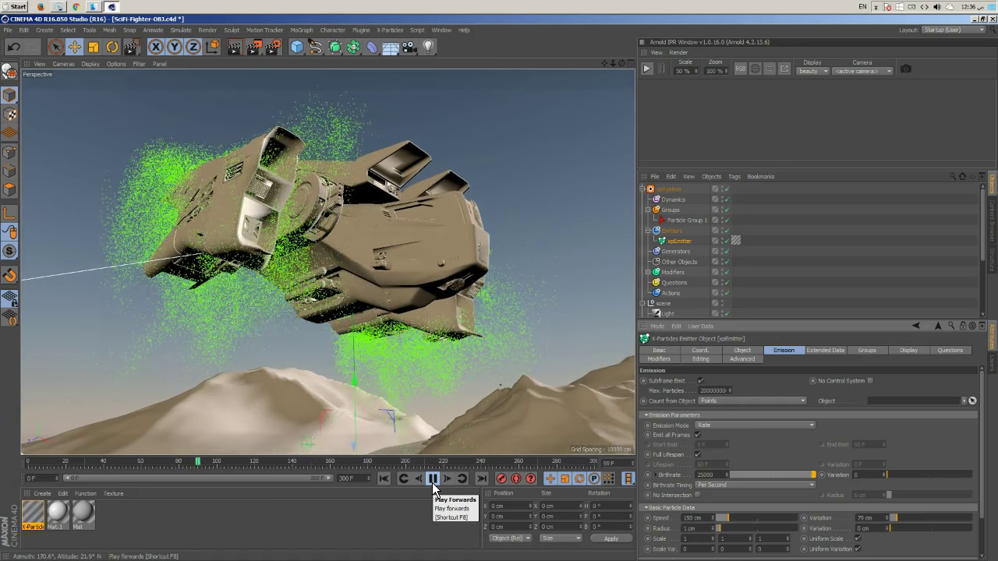
{"action": "left_click", "coordinate": [432, 483]}
{"action": "left_click", "coordinate": [253, 51]}
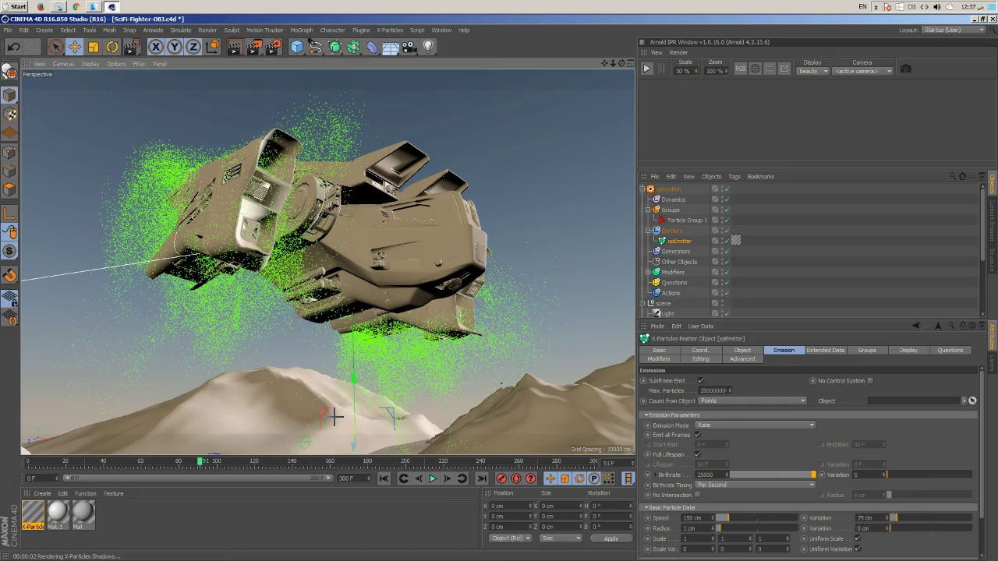
{"action": "left_click", "coordinate": [366, 393]}
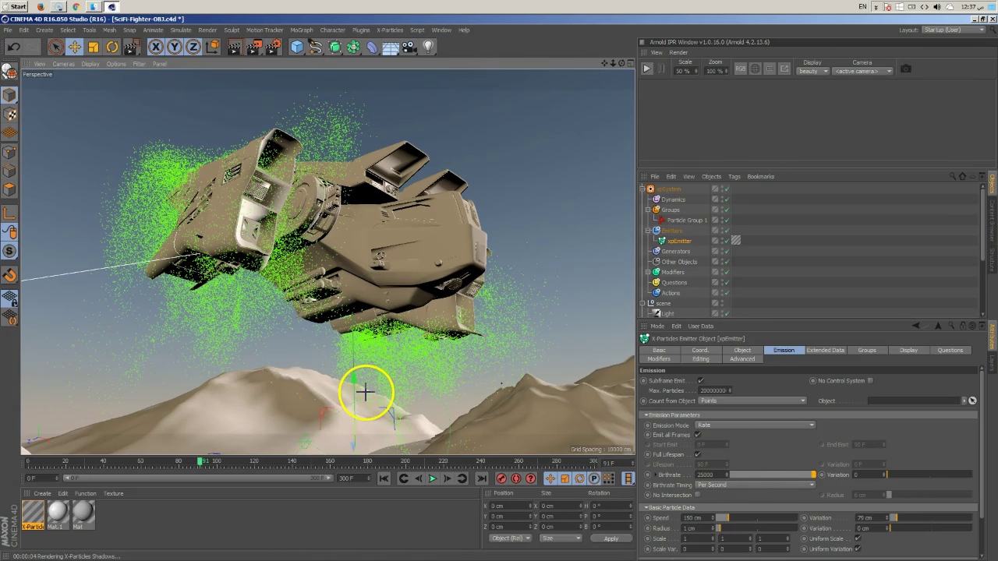
{"action": "left_click", "coordinate": [313, 517]}
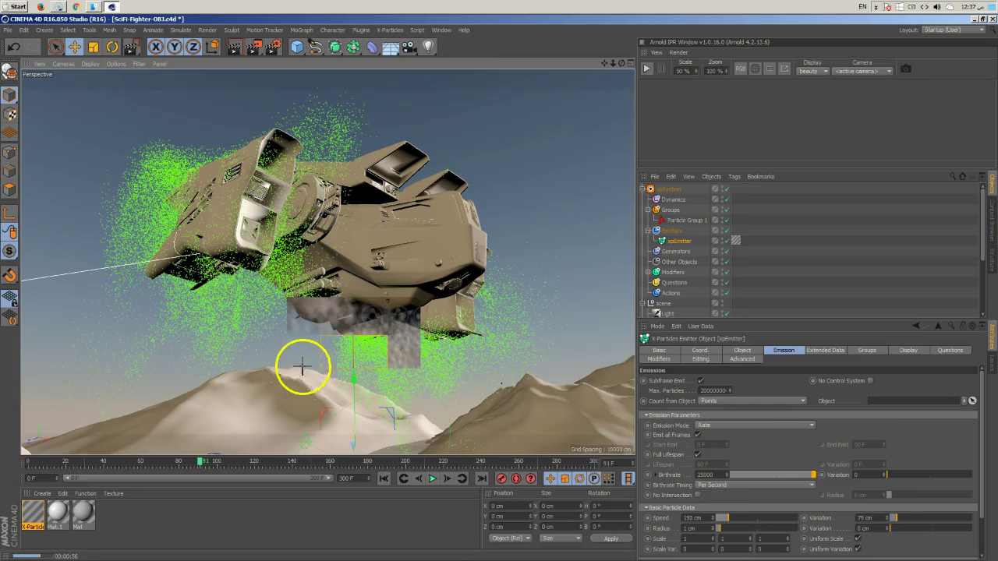
Step: Set the first knot of the X-Particles Material's Color Gradient to a mid grey of about RGB 161, 162, 162
{"action": "left_click", "coordinate": [34, 518]}
{"action": "double_click", "coordinate": [36, 520]}
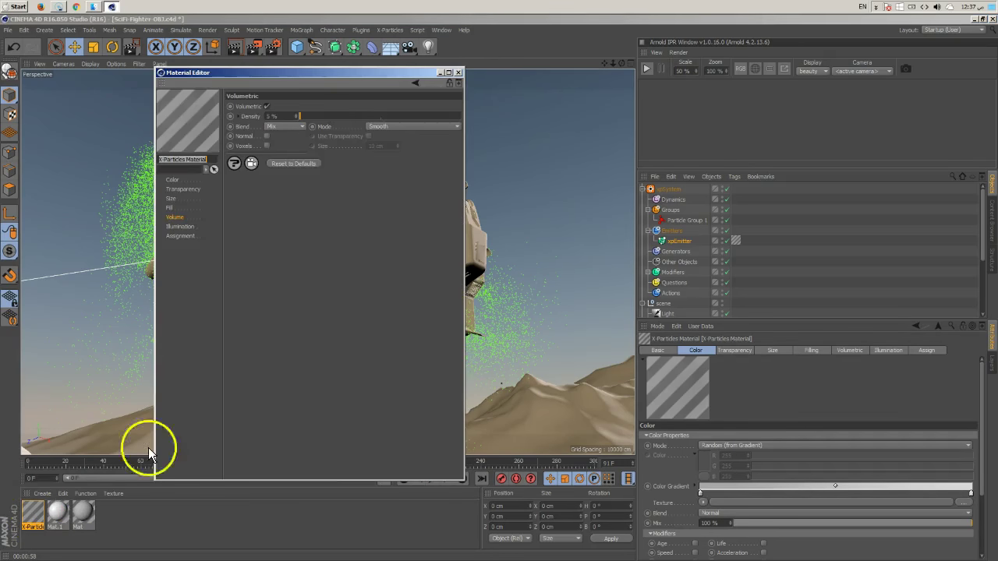
{"action": "left_click", "coordinate": [172, 180]}
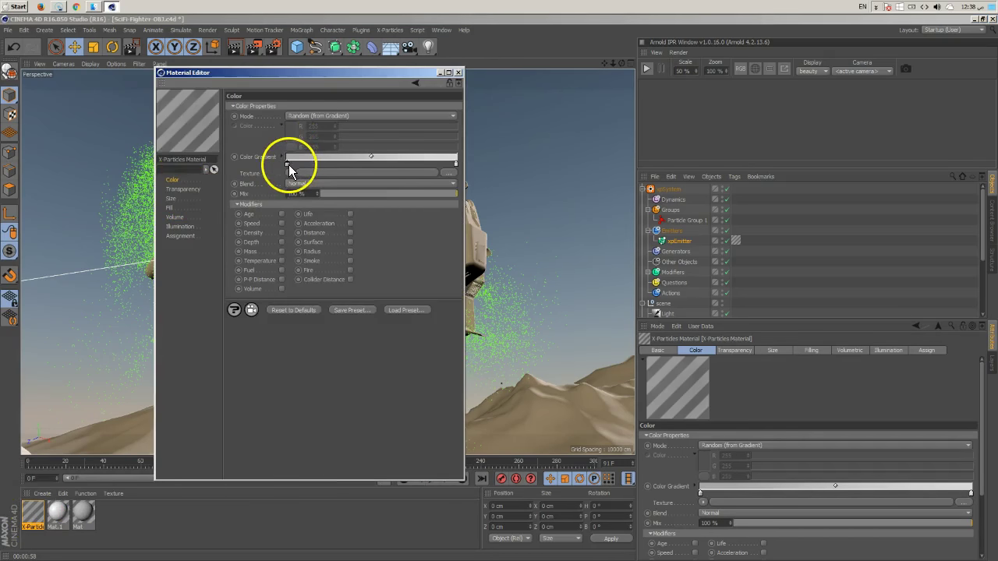
{"action": "double_click", "coordinate": [289, 167]}
{"action": "left_click_drag", "start_coordinate": [323, 127], "coordinate": [317, 125]}
{"action": "left_click_drag", "start_coordinate": [231, 150], "coordinate": [230, 149]}
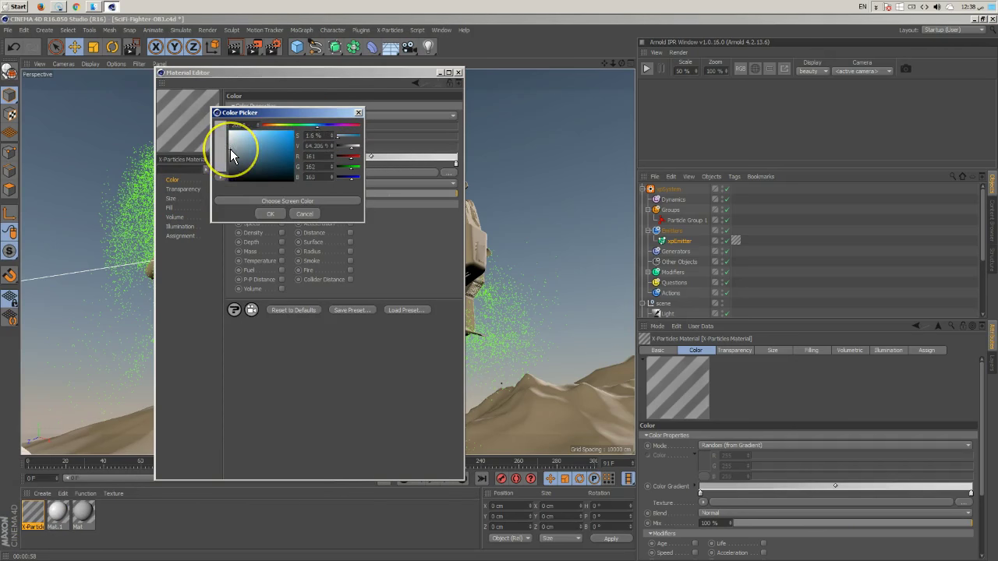
{"action": "left_click", "coordinate": [270, 213]}
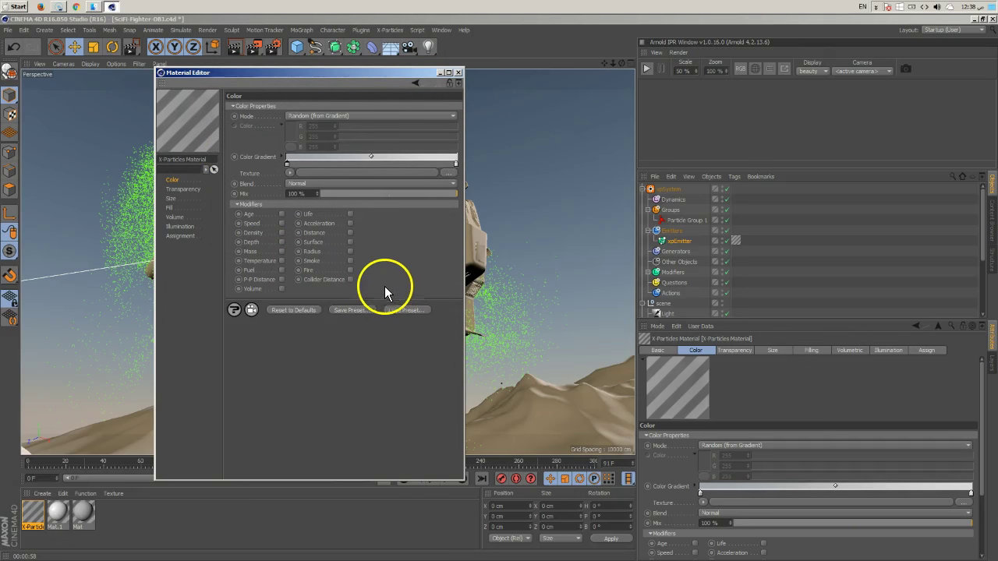
Step: Reduce the material's particle size Variation and test-render the dust around the fighter's nearest engine
{"action": "left_click", "coordinate": [173, 206]}
{"action": "left_click", "coordinate": [173, 198]}
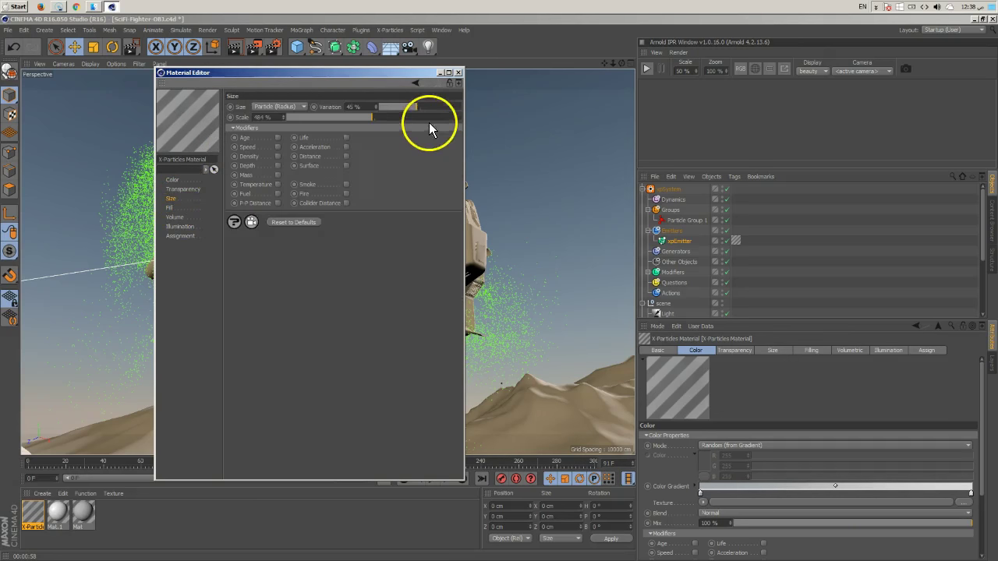
{"action": "left_click_drag", "start_coordinate": [390, 123], "coordinate": [372, 116]}
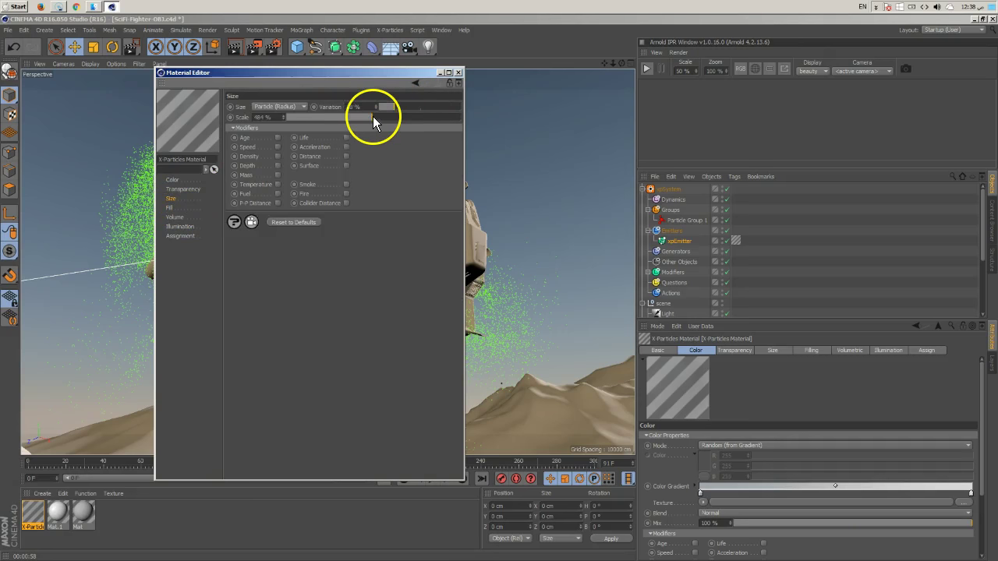
{"action": "left_click", "coordinate": [458, 72]}
{"action": "left_click_drag", "start_coordinate": [256, 51], "coordinate": [305, 58]}
{"action": "left_click_drag", "start_coordinate": [216, 135], "coordinate": [77, 290]}
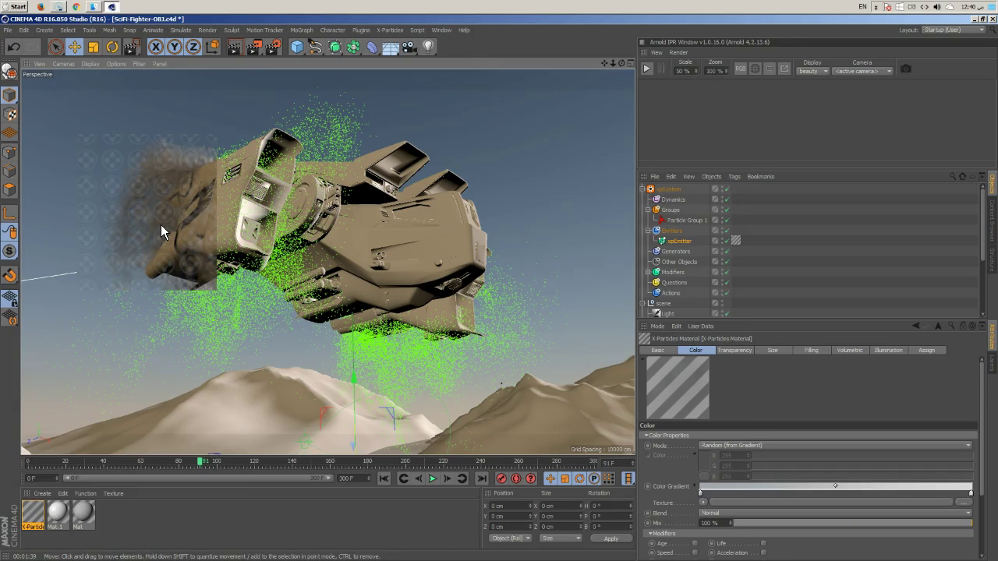
Step: Add an X-Particles xpLight tag to the Light object and set the tag's Resolution to 750x750
{"action": "scroll", "coordinate": [824, 263], "scroll_direction": "down", "scroll_amount": 3}
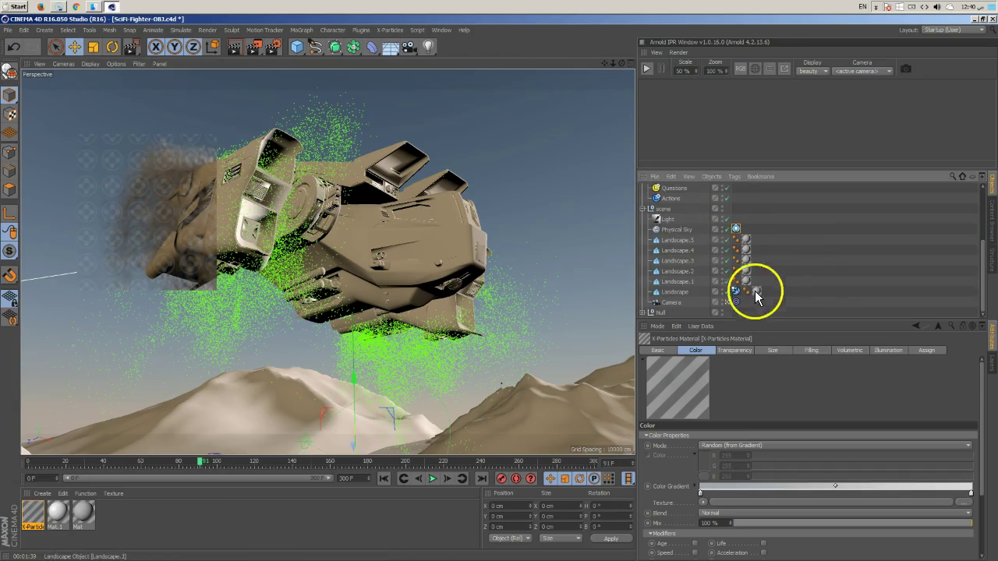
{"action": "left_click", "coordinate": [736, 291]}
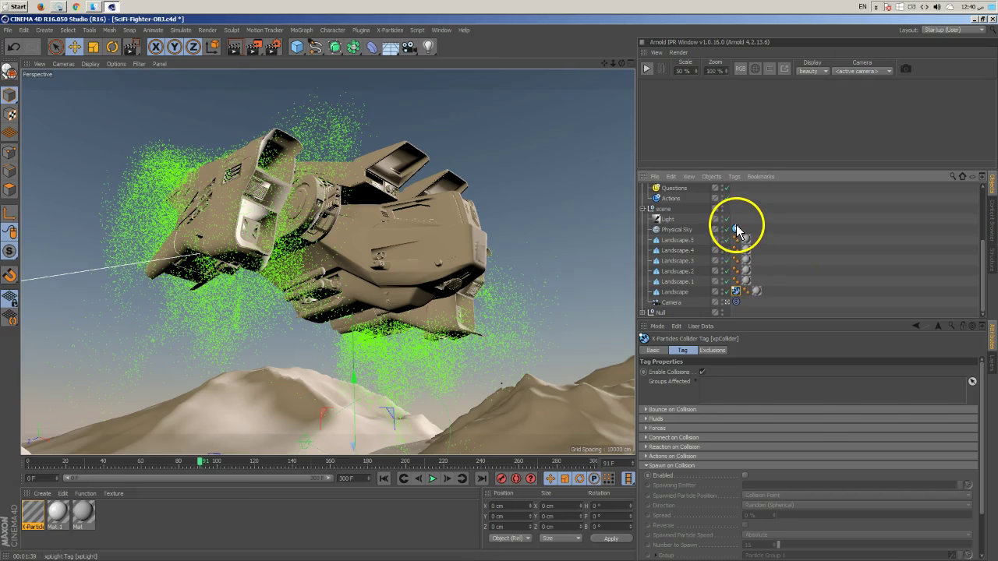
{"action": "left_click", "coordinate": [674, 221]}
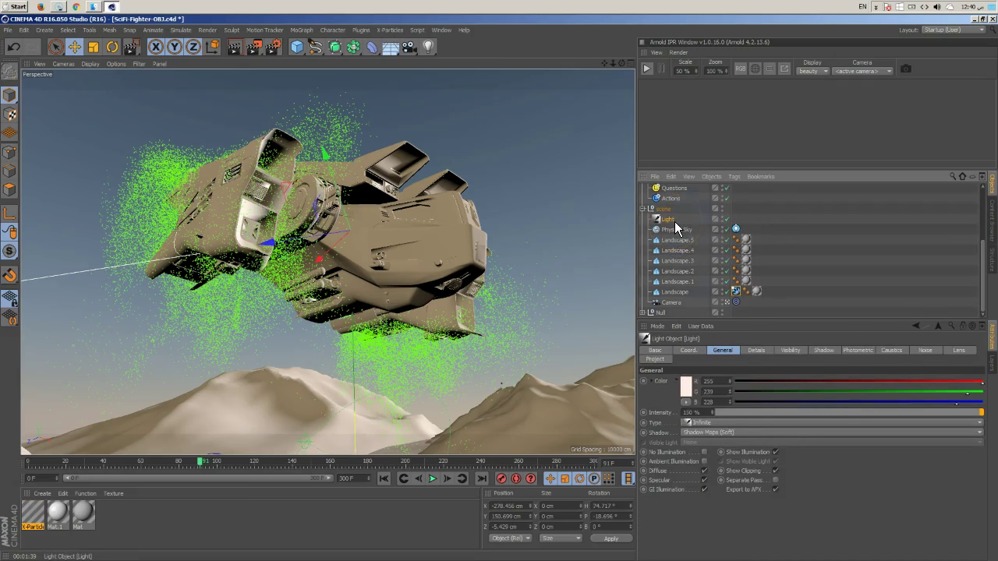
{"action": "right_click", "coordinate": [675, 226]}
{"action": "mouse_move", "coordinate": [732, 292]}
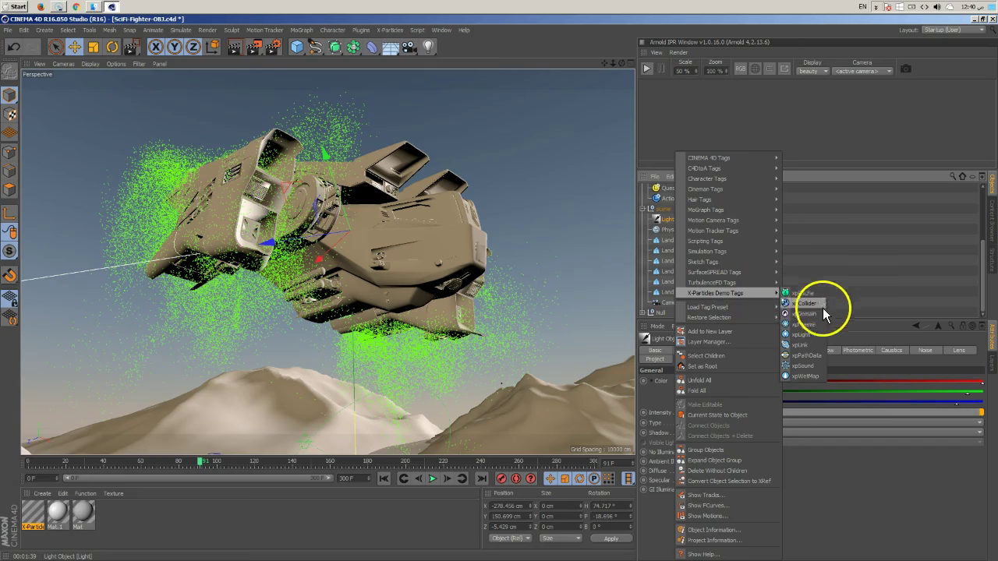
{"action": "left_click", "coordinate": [821, 334]}
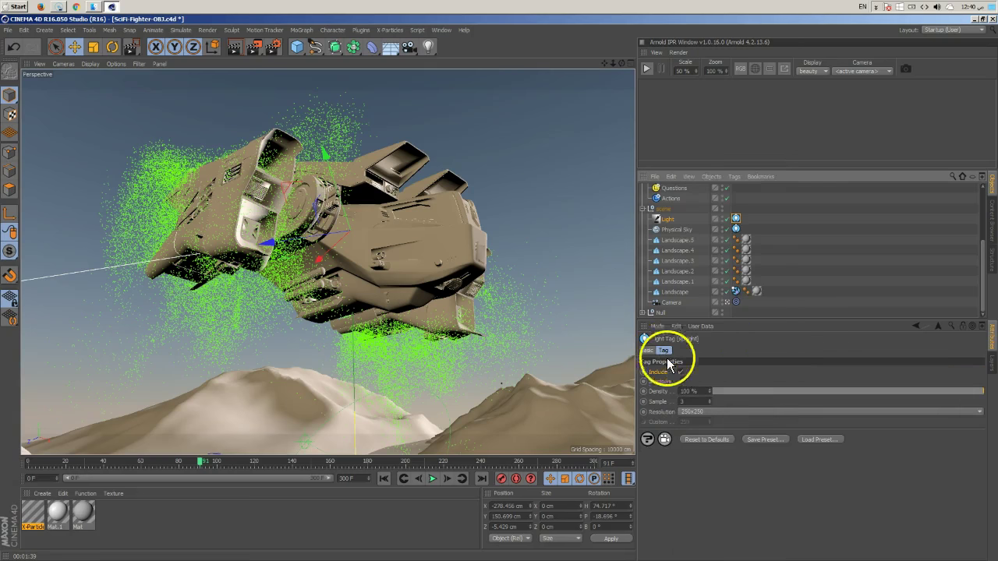
{"action": "left_click", "coordinate": [708, 413]}
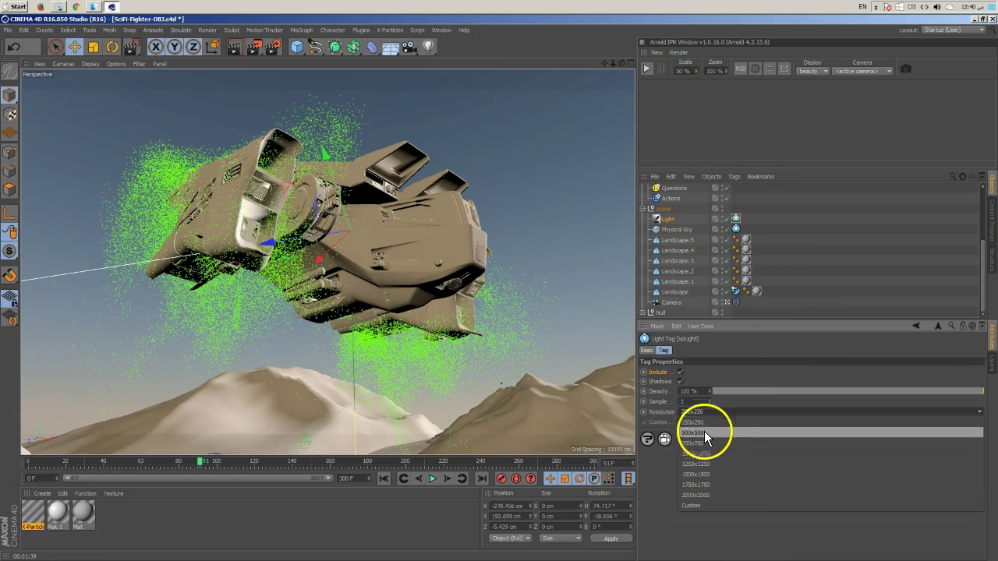
{"action": "left_click", "coordinate": [702, 442]}
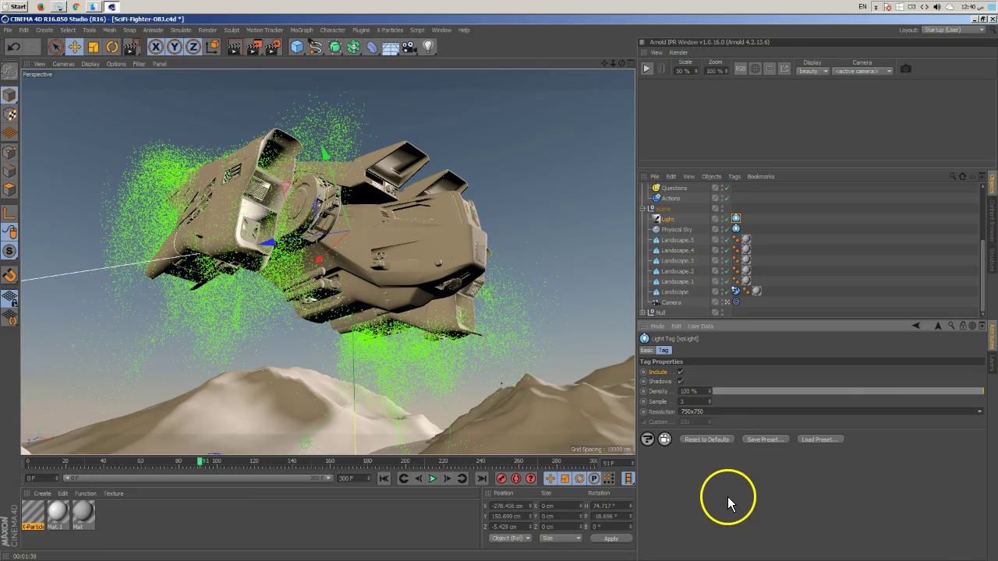
{"action": "left_click", "coordinate": [787, 274]}
Step: Play the simulation past frame 140 and render the full frame in the Picture Viewer
{"action": "left_click", "coordinate": [434, 480]}
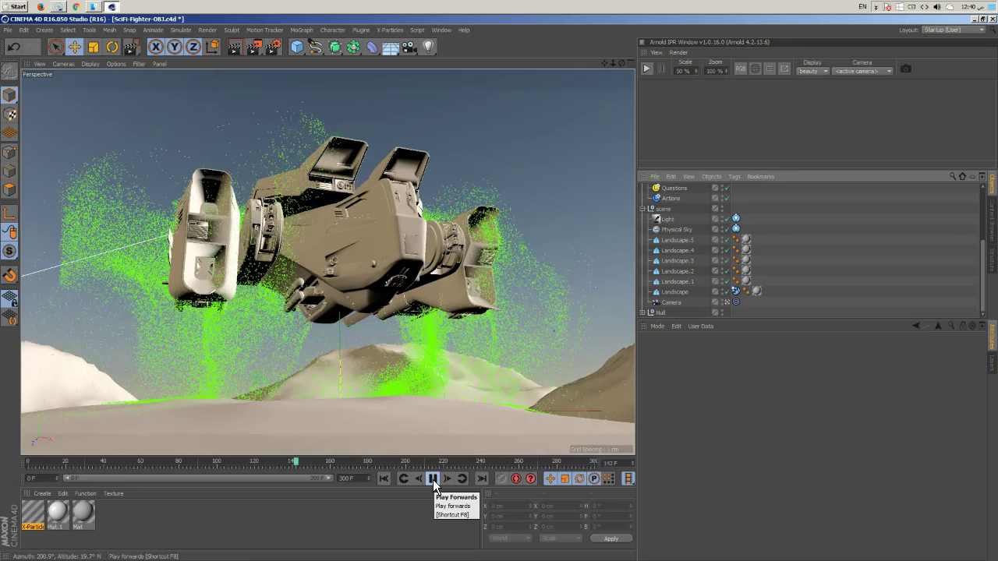
{"action": "left_click", "coordinate": [437, 462]}
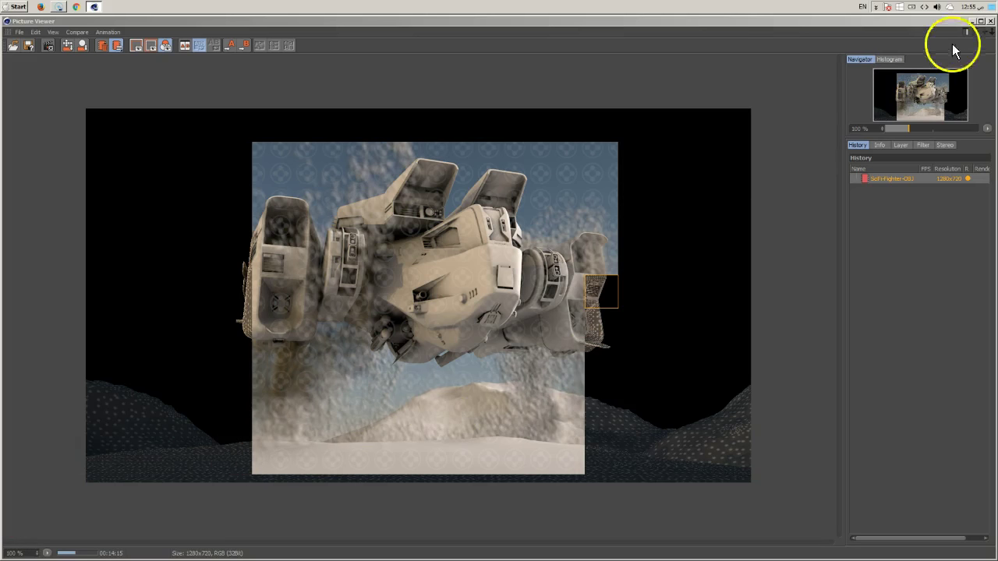
Step: Stop the running full-frame render and close the Picture Viewer
{"action": "left_click", "coordinate": [981, 21]}
{"action": "left_click", "coordinate": [988, 19]}
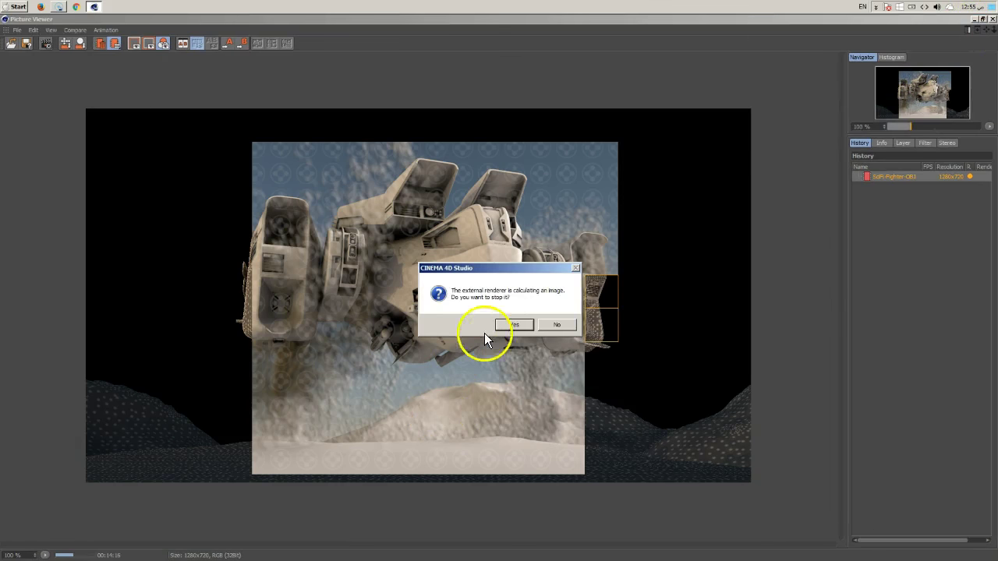
{"action": "left_click", "coordinate": [514, 325]}
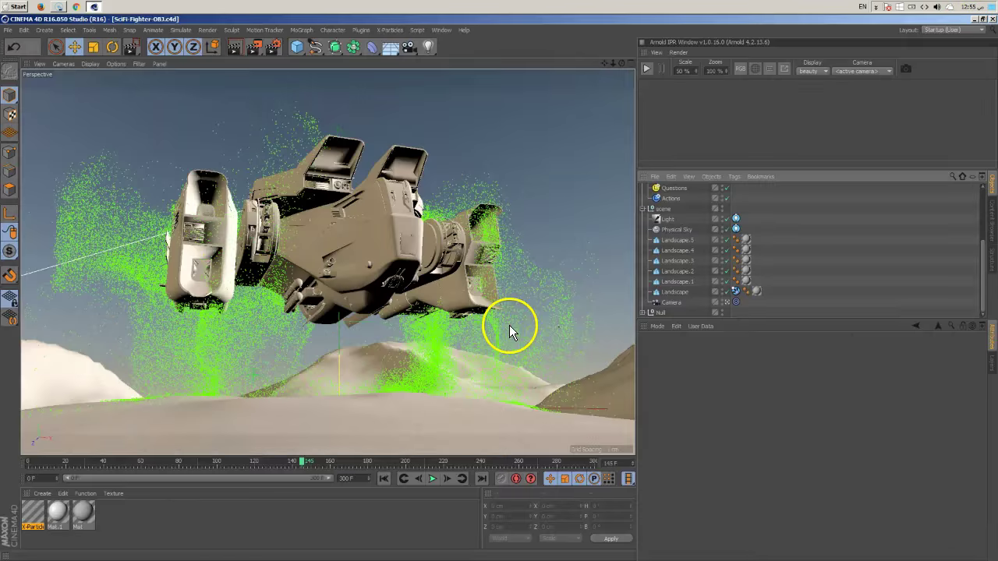
Step: Switch the X-Particles Material's color mode to Single Color and set a warm off-white of RGB 247, 234, 227
{"action": "double_click", "coordinate": [33, 517]}
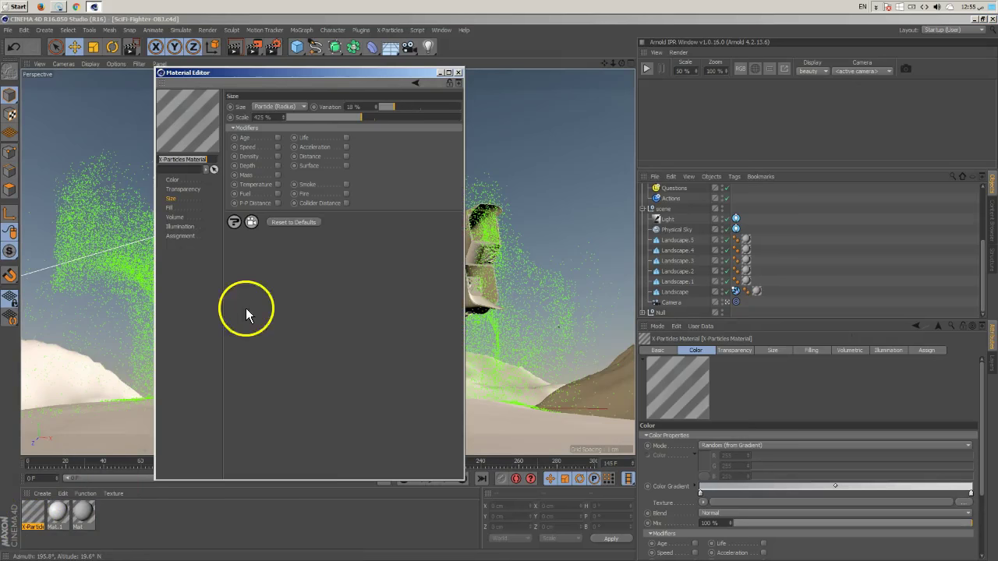
{"action": "left_click", "coordinate": [171, 179]}
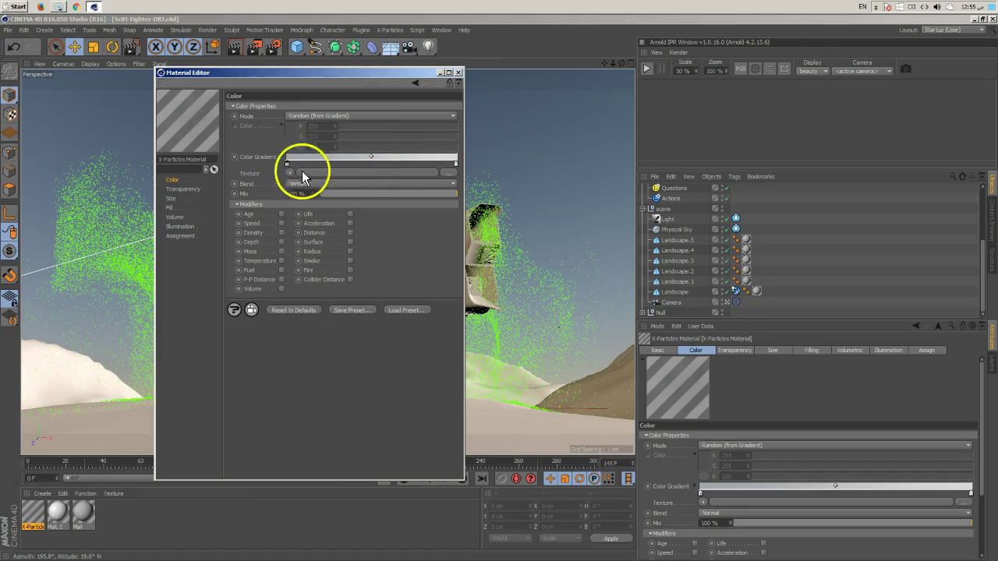
{"action": "left_click_drag", "start_coordinate": [458, 164], "coordinate": [448, 310]}
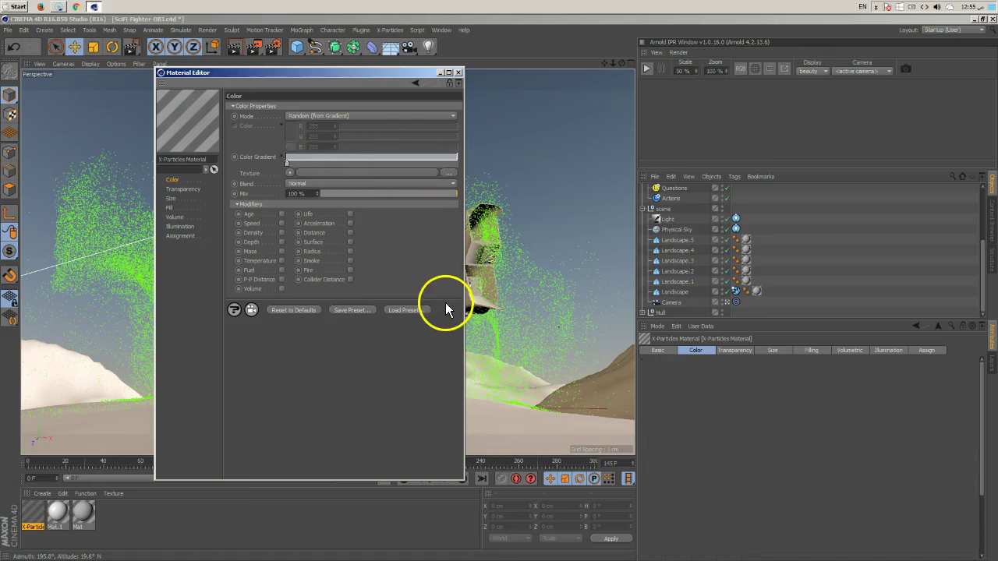
{"action": "left_click", "coordinate": [325, 117]}
{"action": "left_click", "coordinate": [321, 125]}
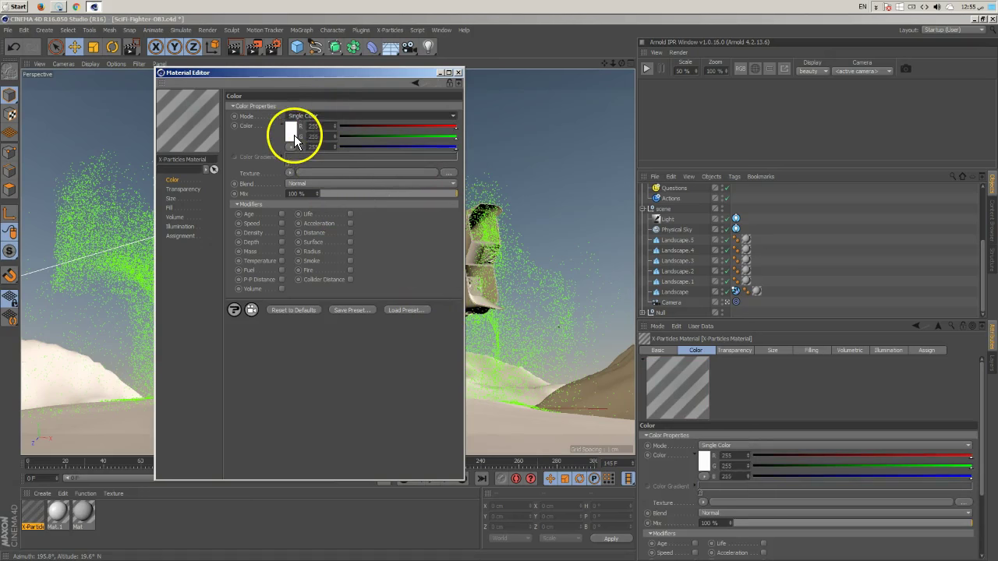
{"action": "left_click", "coordinate": [294, 135]}
{"action": "left_click_drag", "start_coordinate": [269, 95], "coordinate": [240, 103]}
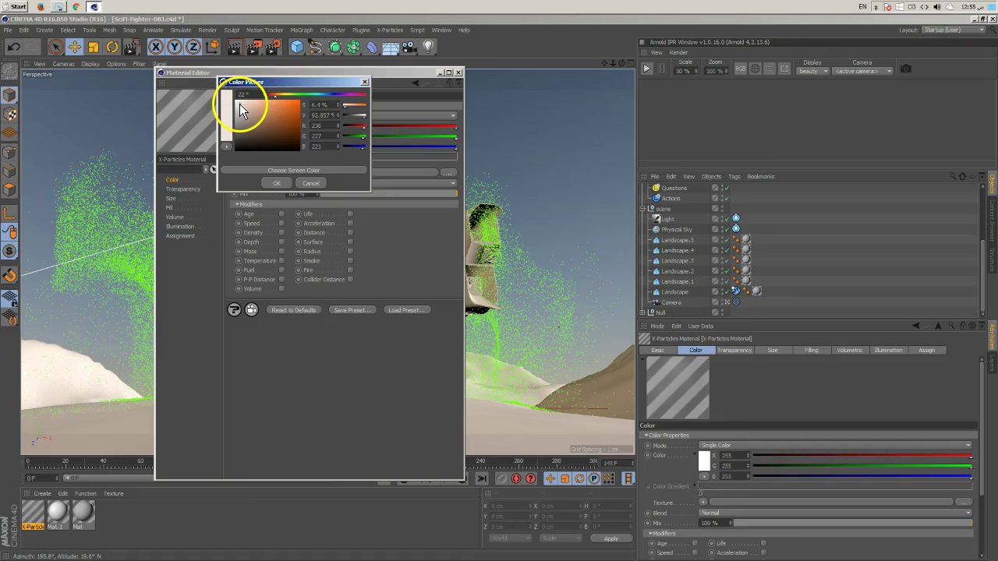
{"action": "left_click", "coordinate": [276, 182]}
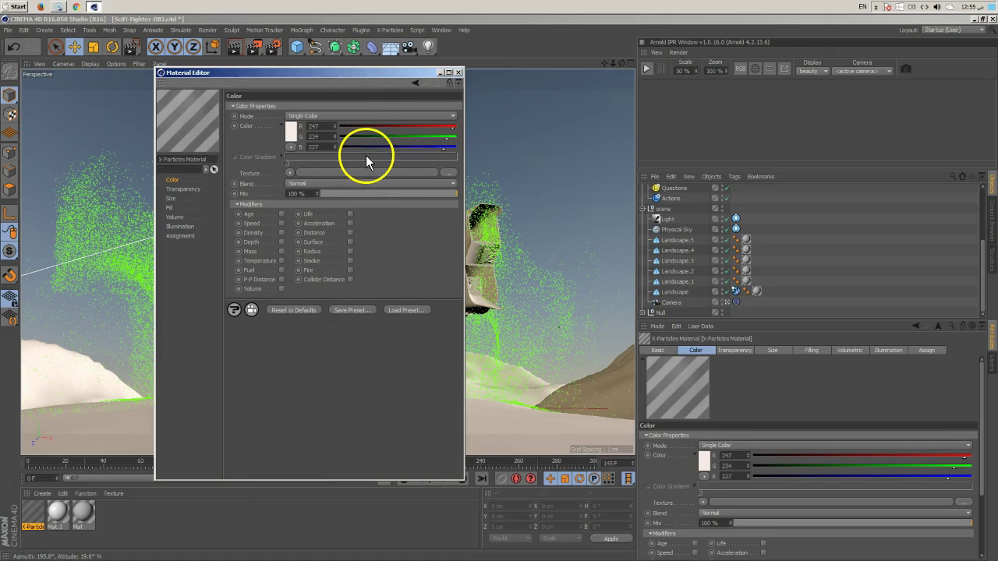
{"action": "left_click", "coordinate": [458, 72]}
Step: Check the Ambient Occlusion render settings and test-render a region around the fighter's far engine
{"action": "left_click", "coordinate": [275, 53]}
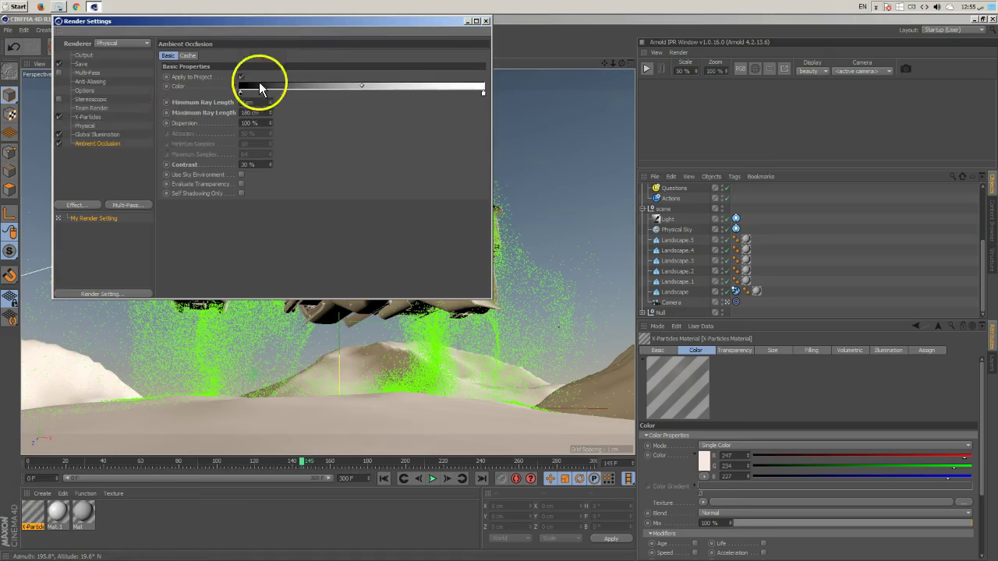
{"action": "left_click", "coordinate": [485, 21]}
{"action": "left_click_drag", "start_coordinate": [252, 51], "coordinate": [312, 59]}
{"action": "left_click_drag", "start_coordinate": [530, 173], "coordinate": [403, 403]}
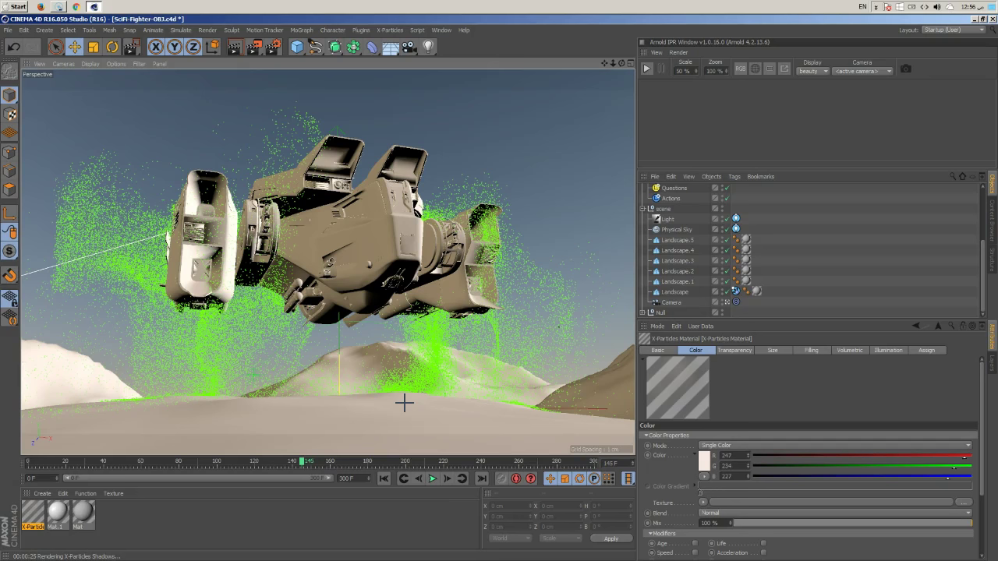
{"action": "left_click", "coordinate": [401, 430]}
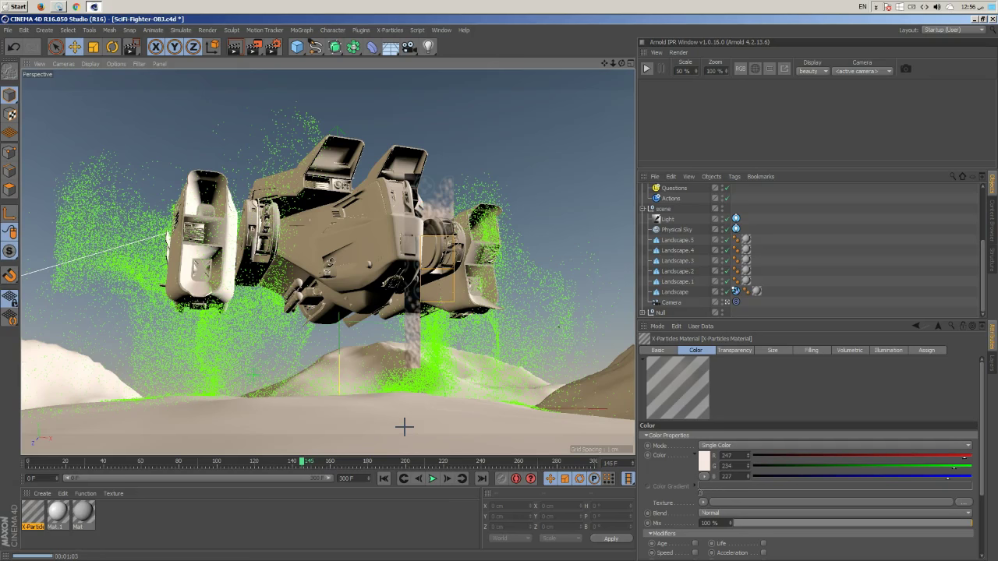
{"action": "left_click", "coordinate": [411, 436]}
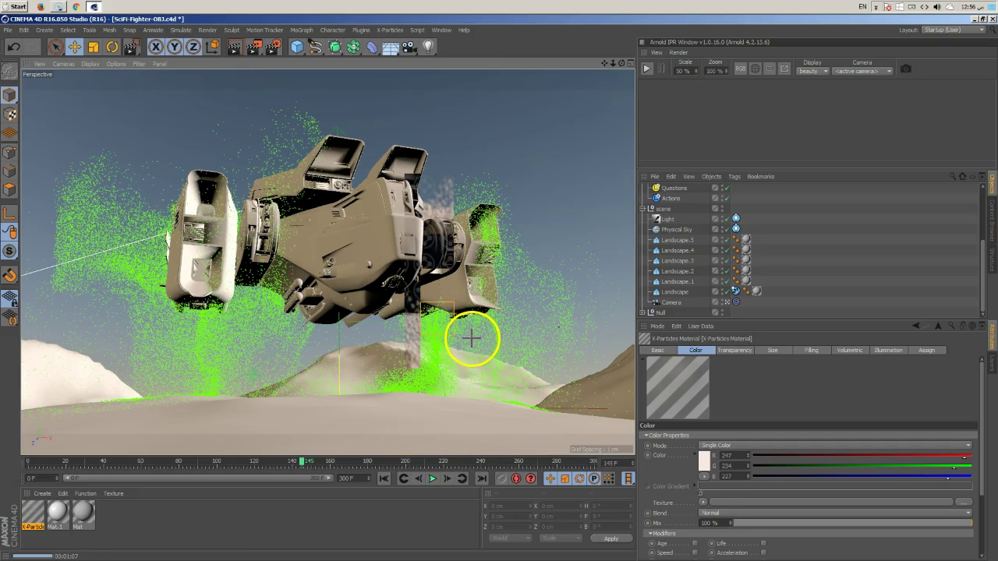
Step: Set the X-Particles Material's particle size Scale to 587%
{"action": "double_click", "coordinate": [34, 525]}
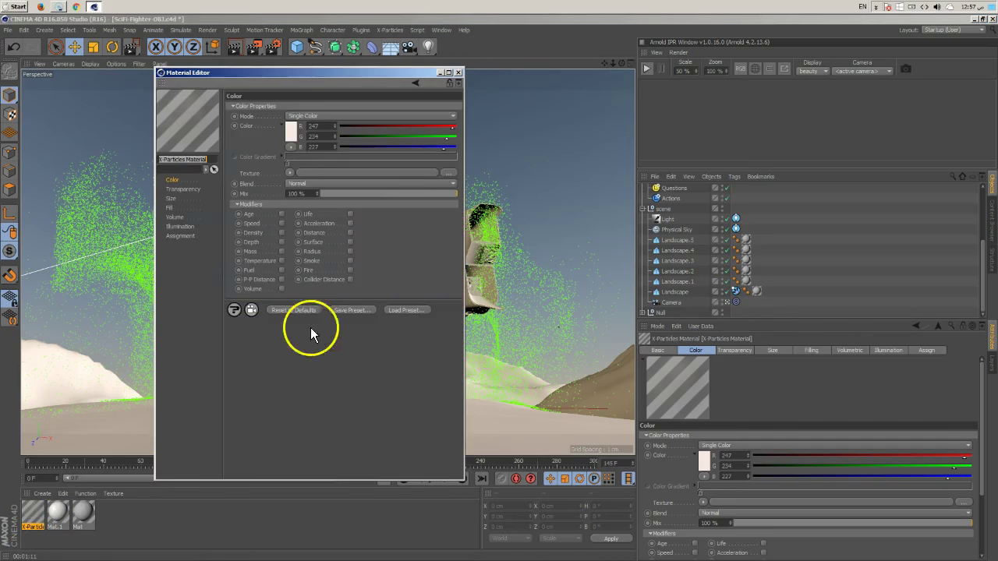
{"action": "left_click", "coordinate": [170, 199]}
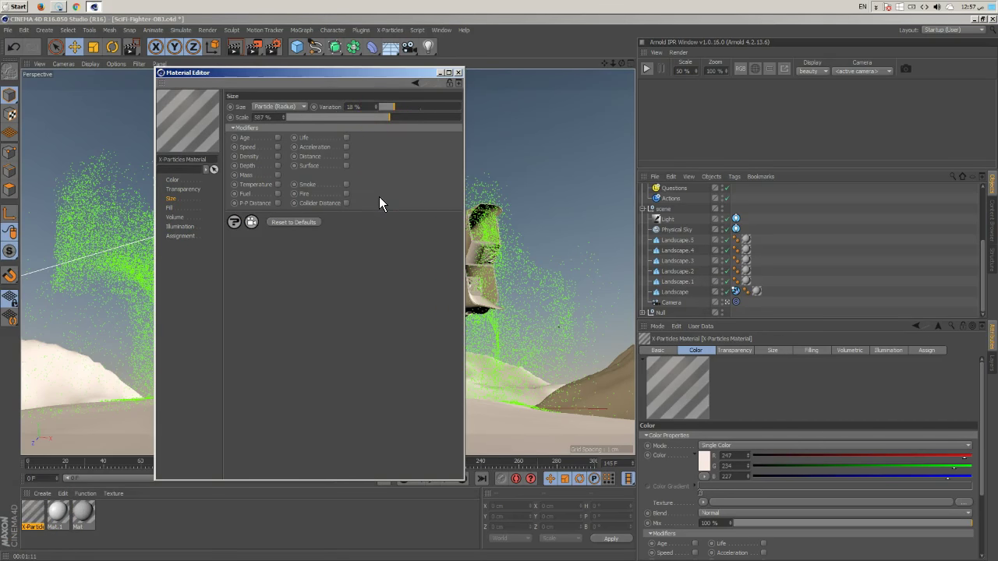
{"action": "left_click", "coordinate": [200, 222]}
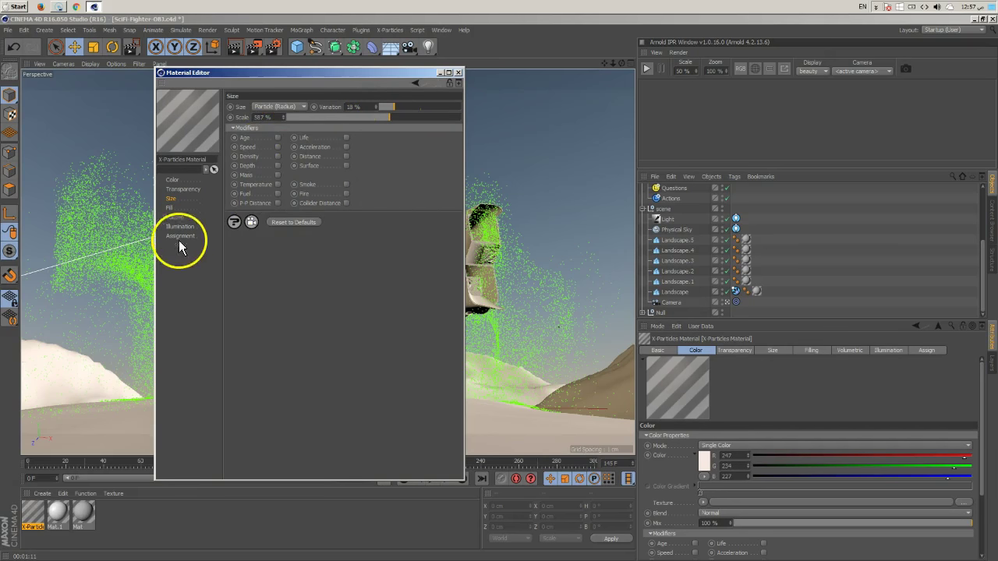
Step: Set the X-Particles Material's volumetric Density to 2%
{"action": "left_click", "coordinate": [176, 217]}
{"action": "double_click", "coordinate": [278, 116]}
{"action": "type", "text": "1"}
{"action": "key", "text": "Return"}
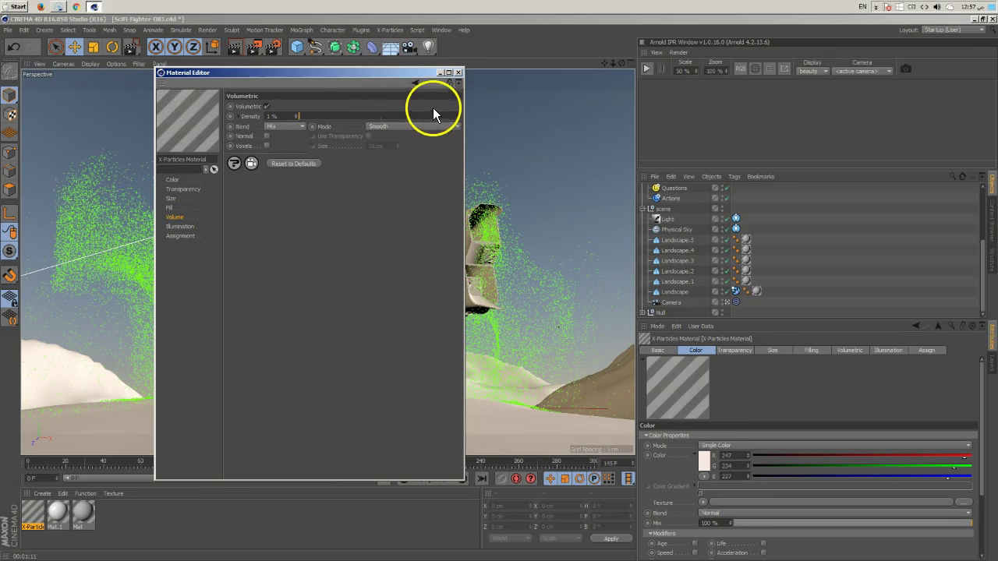
{"action": "double_click", "coordinate": [288, 116]}
{"action": "type", "text": "2"}
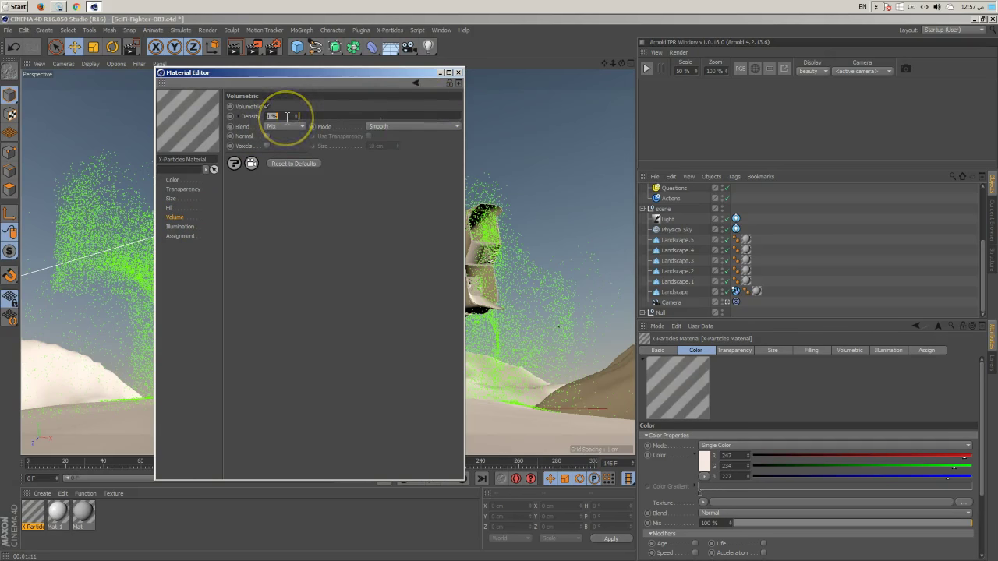
{"action": "key", "text": "Return"}
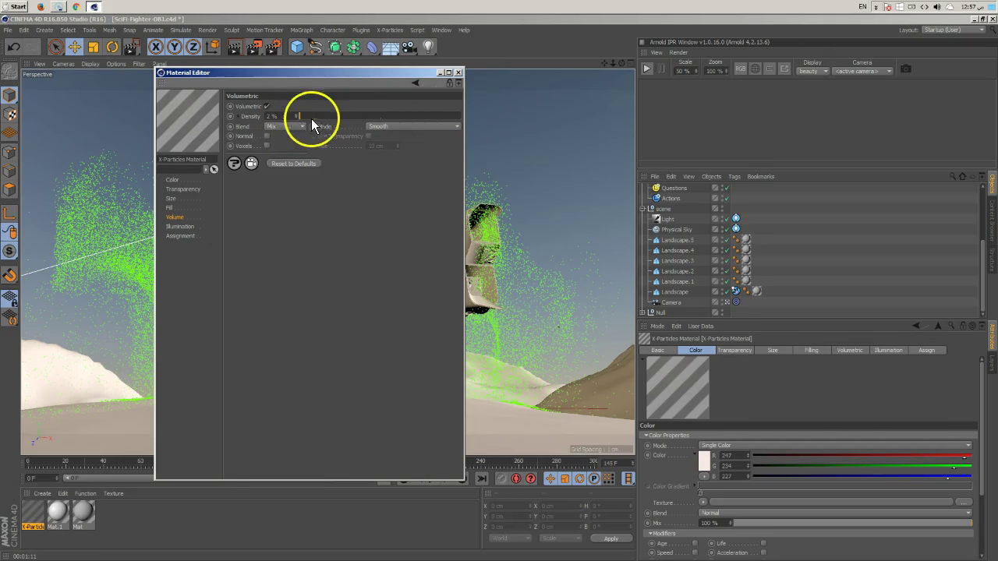
{"action": "left_click", "coordinate": [459, 73]}
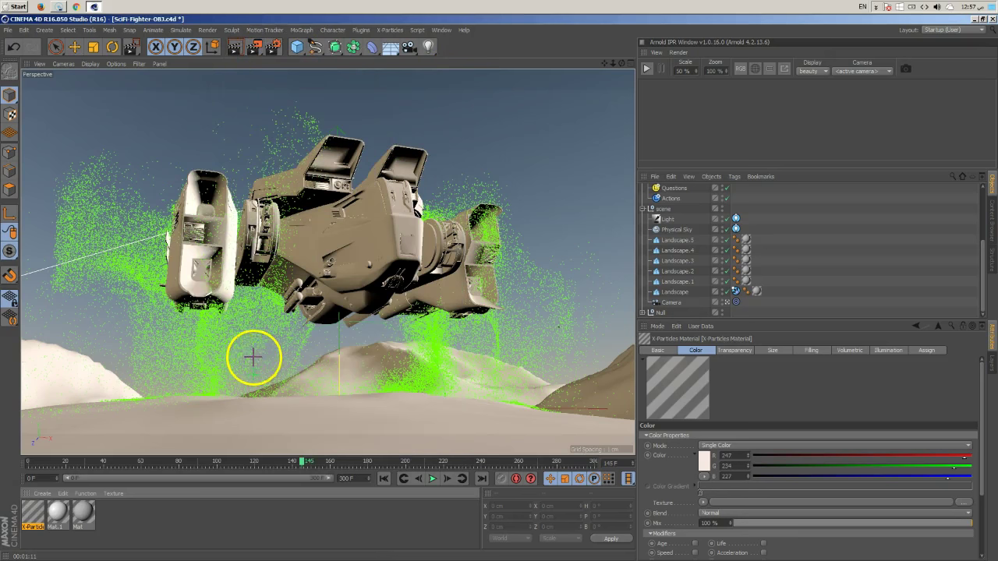
Step: Test-render a region of the dust beneath the fighter's nearest engine
{"action": "left_click_drag", "start_coordinate": [265, 333], "coordinate": [192, 410]}
{"action": "key", "text": "e"}
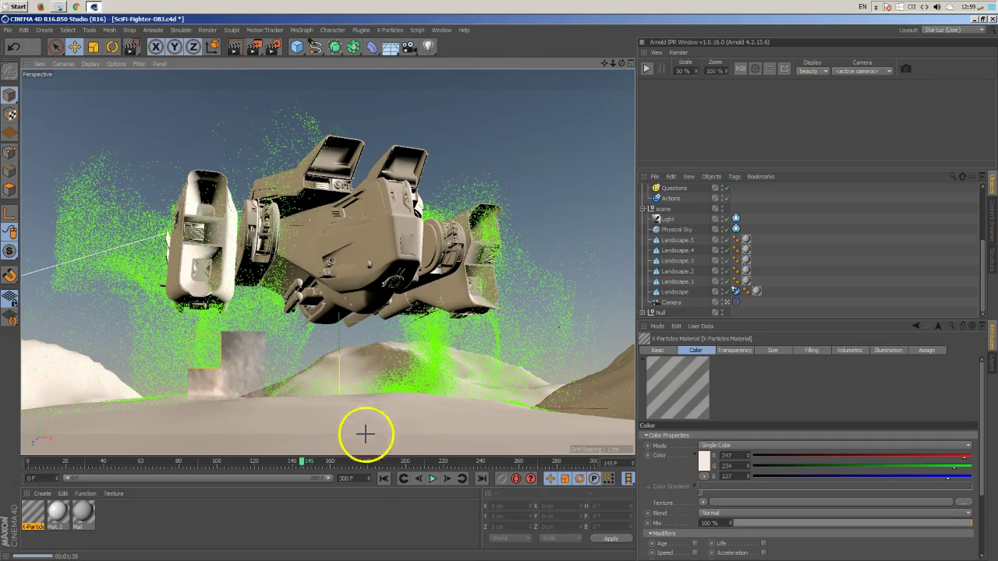
{"action": "left_click_drag", "start_coordinate": [364, 434], "coordinate": [222, 374]}
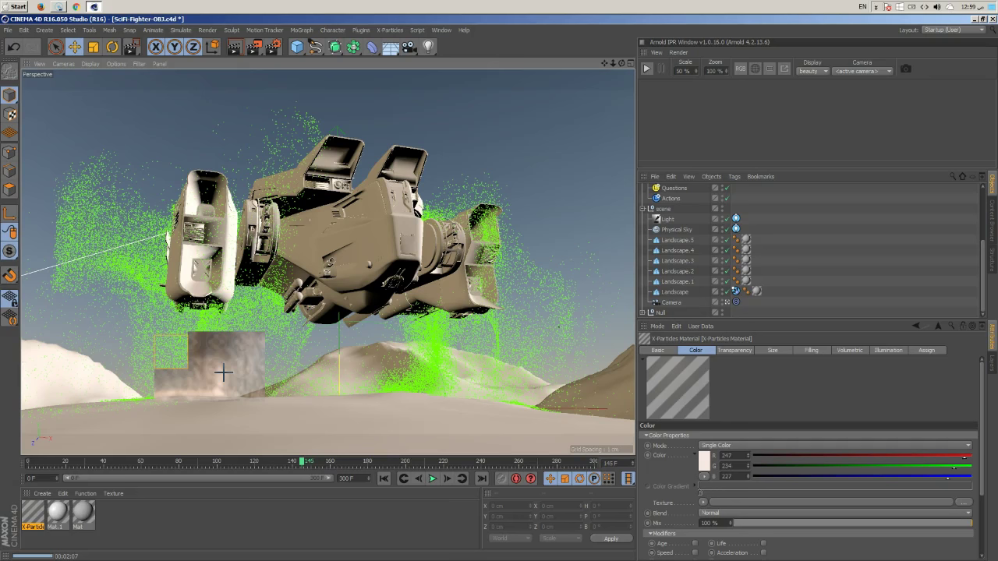
{"action": "left_click", "coordinate": [229, 371]}
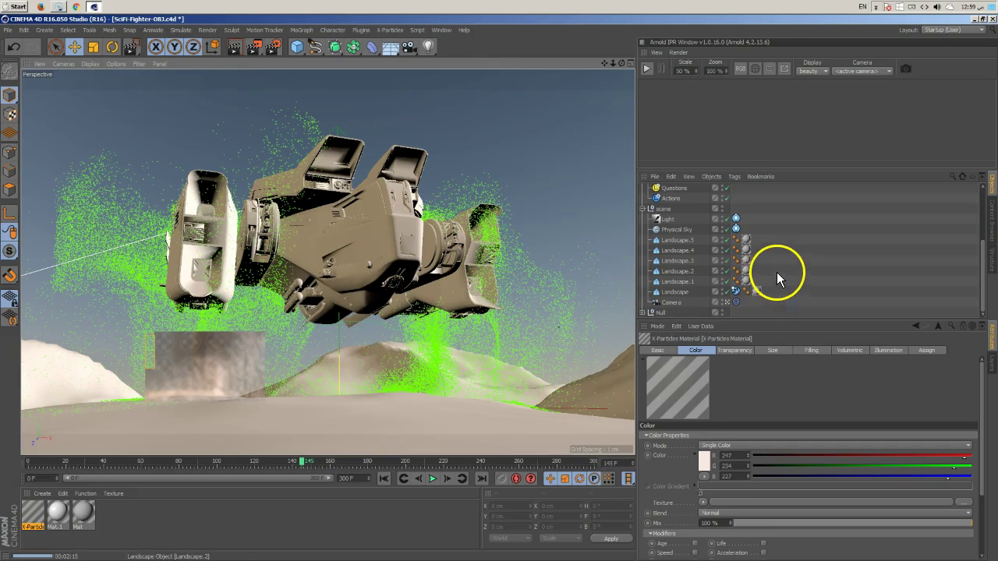
Step: Set the xpEmitter's Birthrate to 30000, Speed to 250 cm and speed Variation to 147 cm, and replay the simulation to about frame 101
{"action": "scroll", "coordinate": [775, 275], "scroll_direction": "up", "scroll_amount": 3}
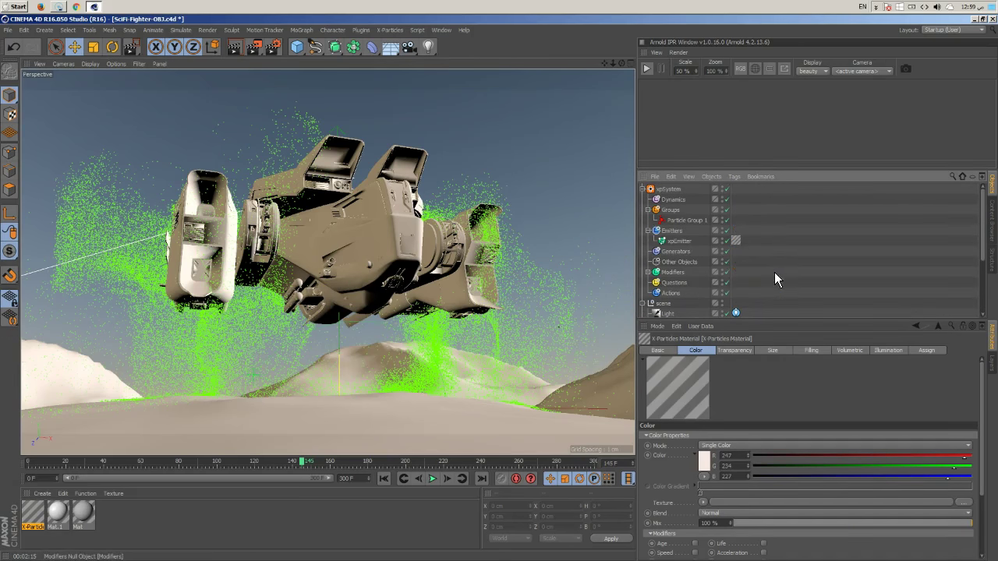
{"action": "left_click", "coordinate": [678, 241]}
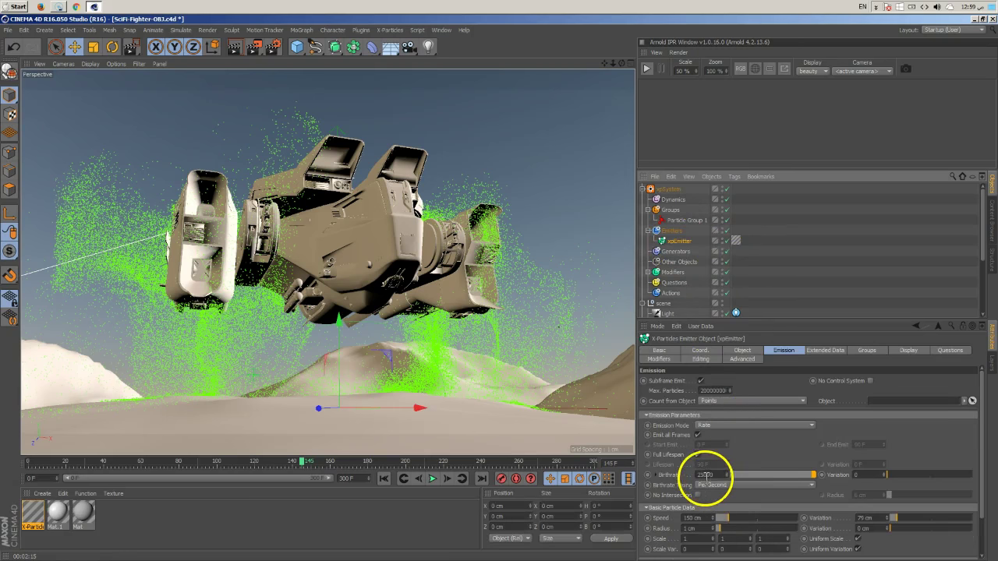
{"action": "left_click", "coordinate": [704, 475]}
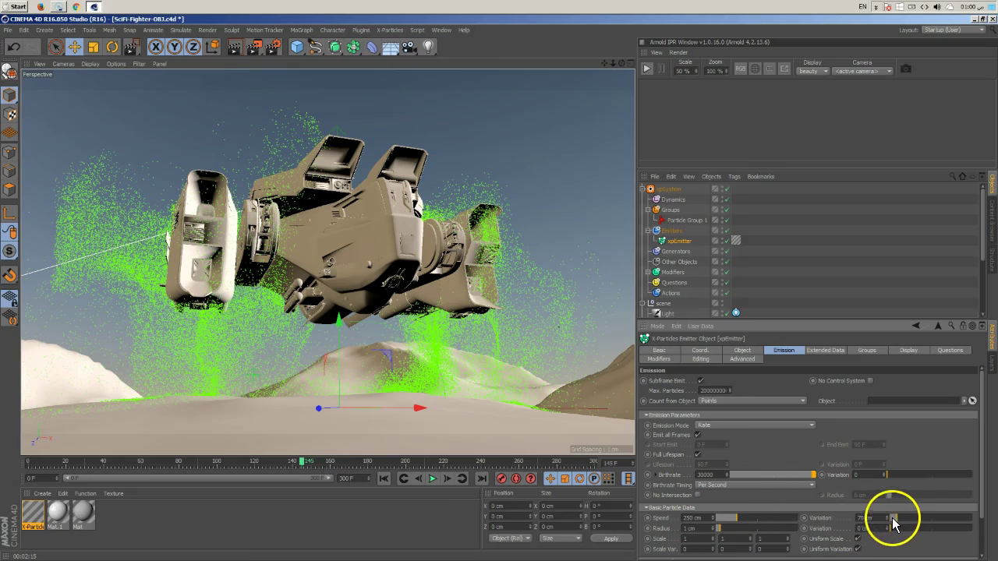
{"action": "left_click_drag", "start_coordinate": [901, 519], "coordinate": [903, 520]}
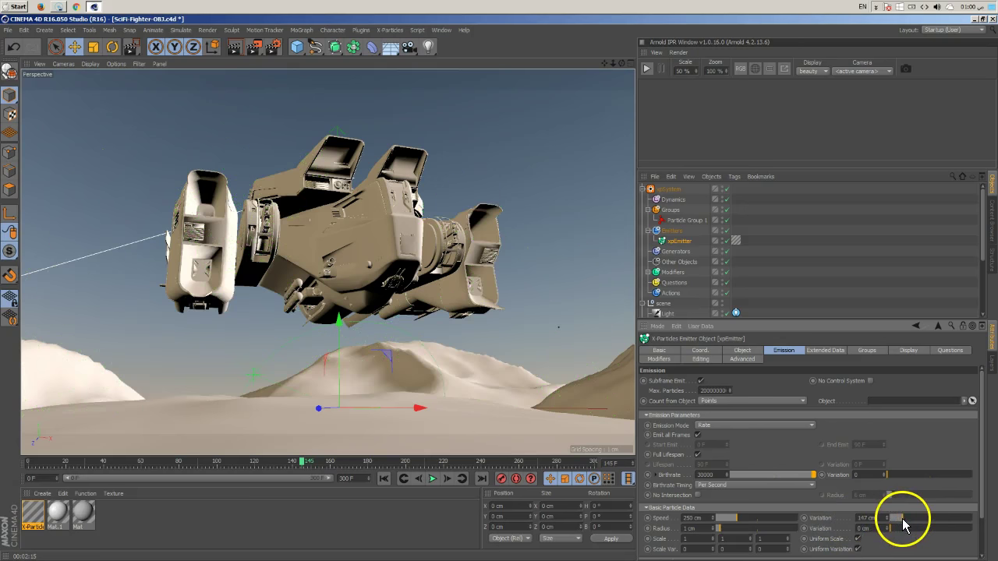
{"action": "left_click", "coordinate": [383, 479]}
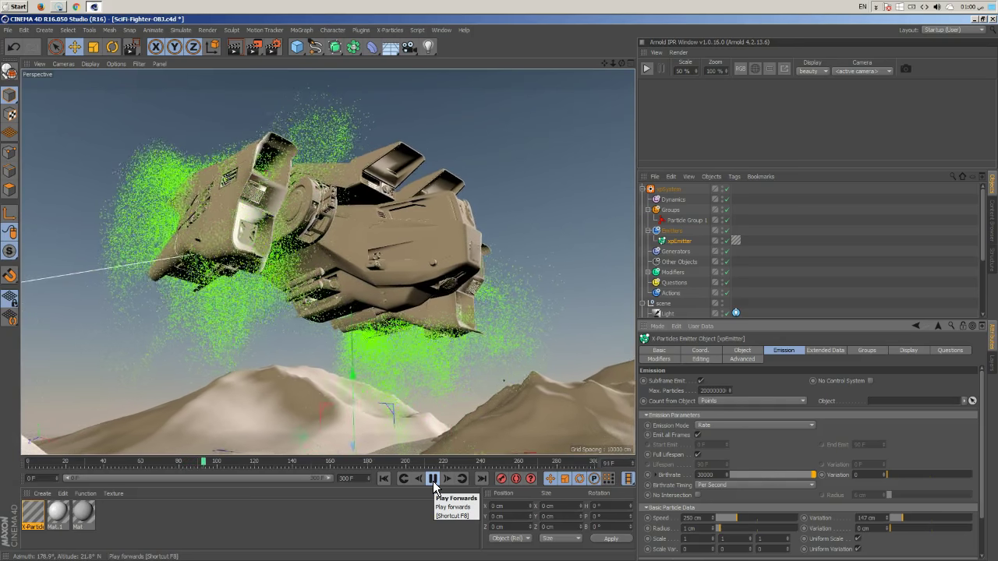
{"action": "left_click", "coordinate": [433, 479]}
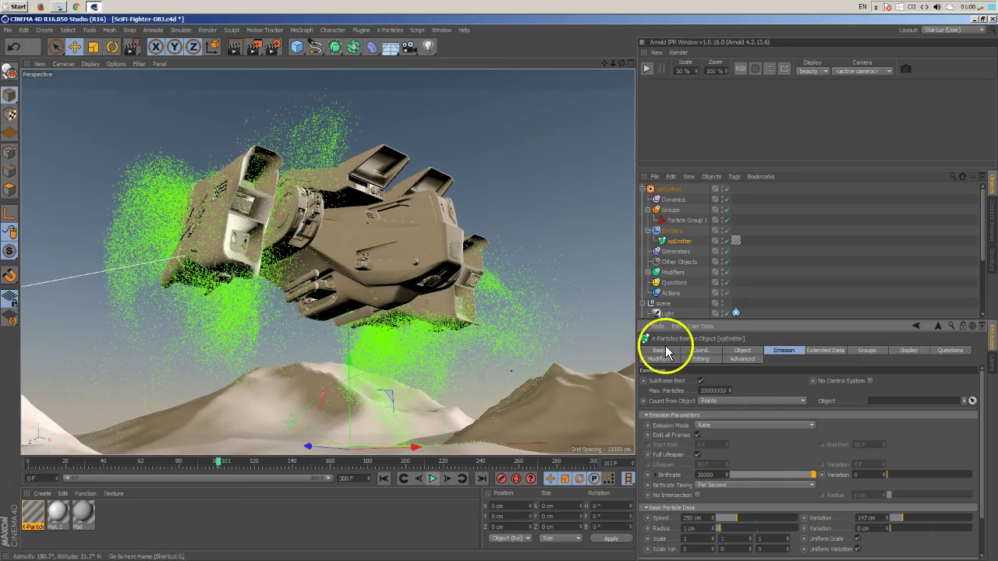
Step: Add a Cache Object to the X-Particles system's Other Objects folder and return the timeline to frame 0
{"action": "left_click", "coordinate": [683, 262]}
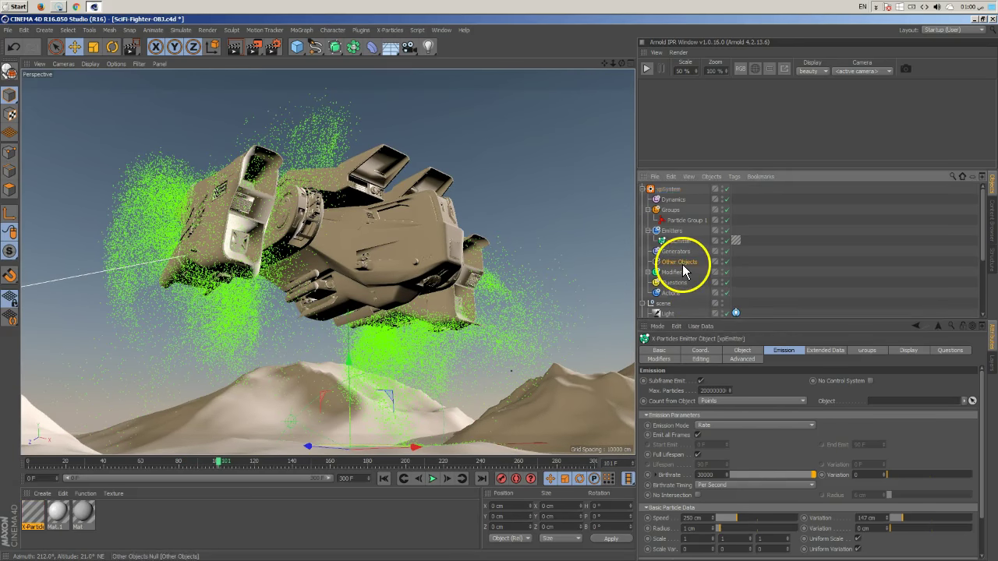
{"action": "left_click", "coordinate": [980, 393]}
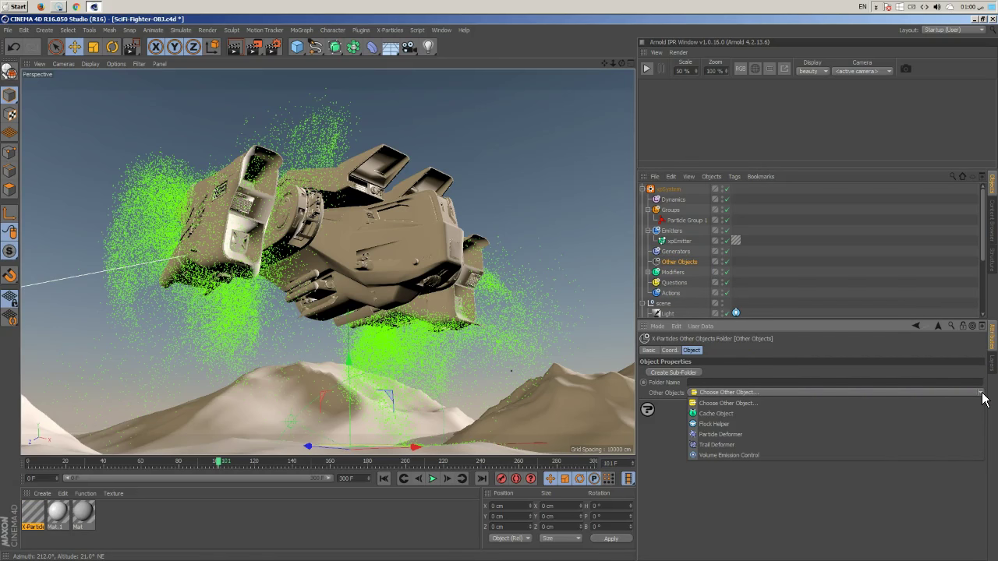
{"action": "left_click", "coordinate": [739, 411]}
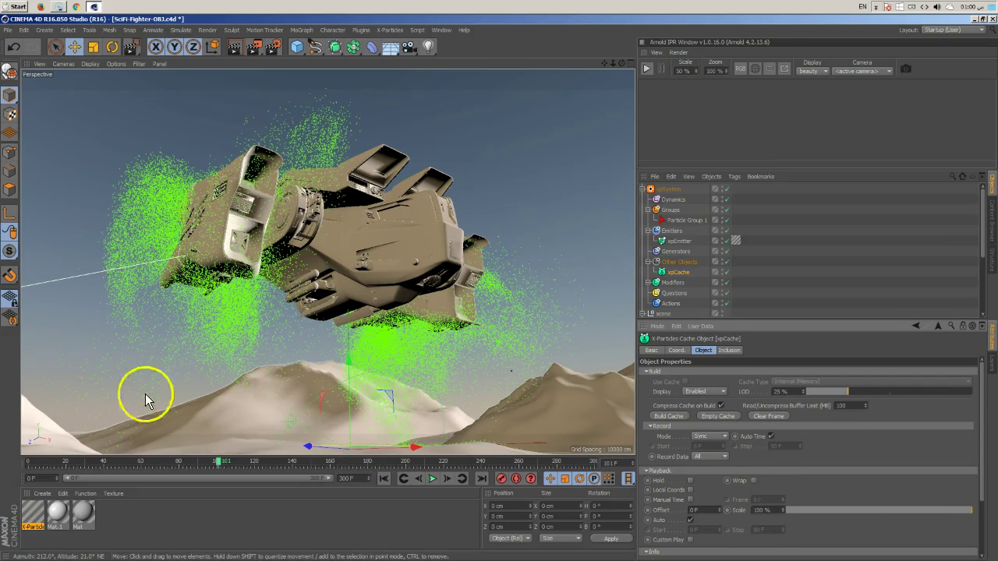
{"action": "left_click", "coordinate": [386, 478]}
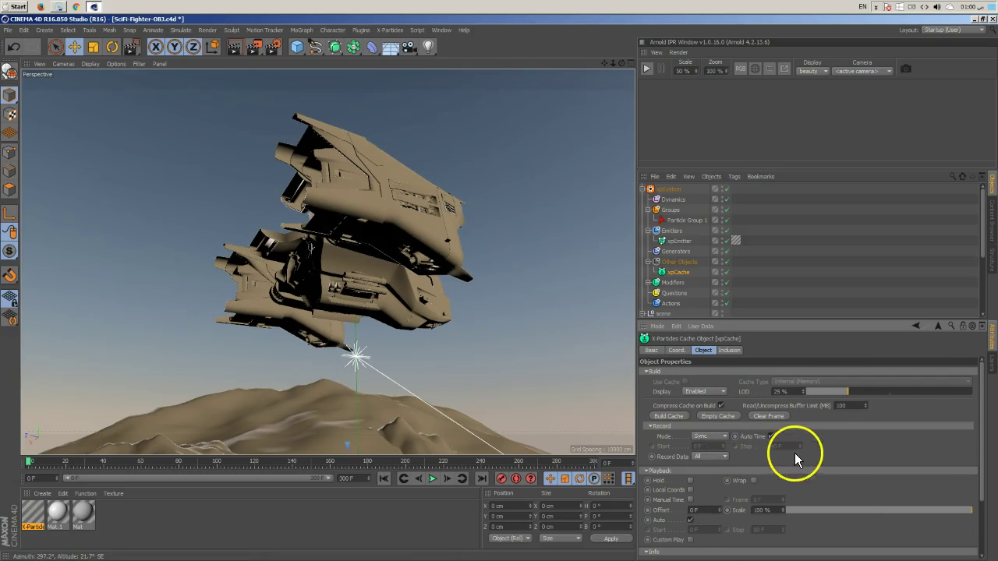
Step: Try the Basic and Custom Record Data options of the xpCache and revert to All
{"action": "middle_click_drag", "start_coordinate": [820, 449], "coordinate": [829, 383]}
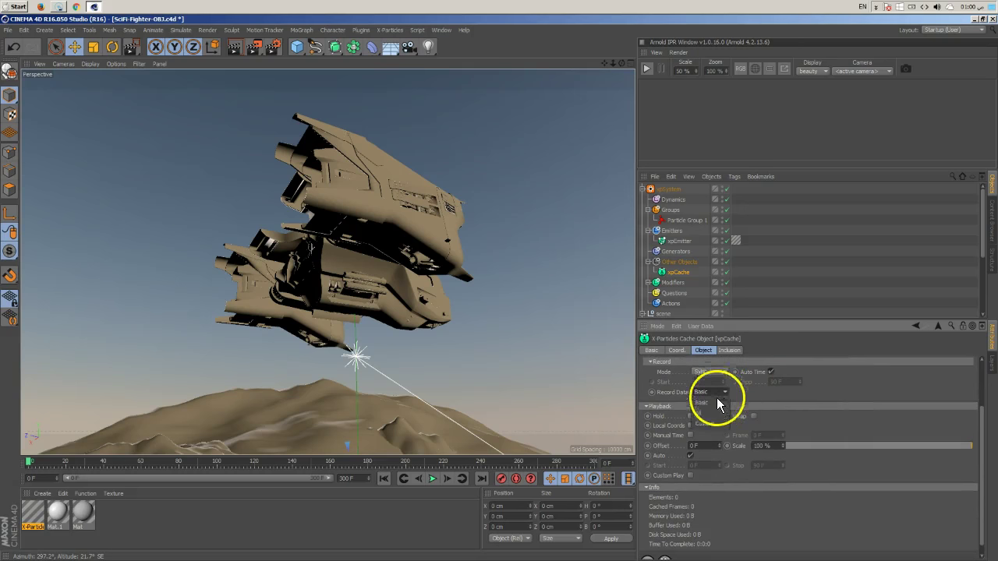
{"action": "left_click", "coordinate": [714, 424]}
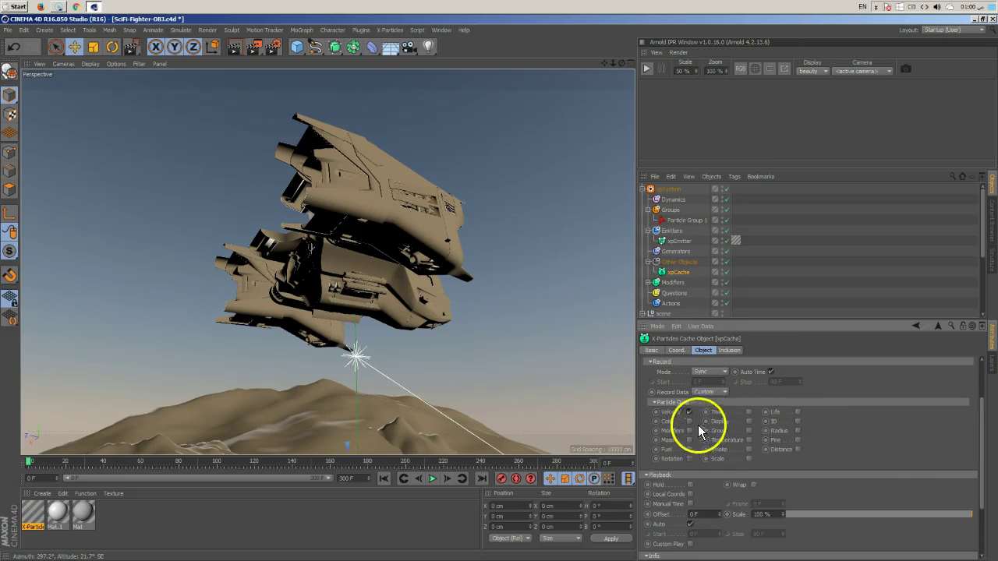
{"action": "left_click", "coordinate": [689, 413]}
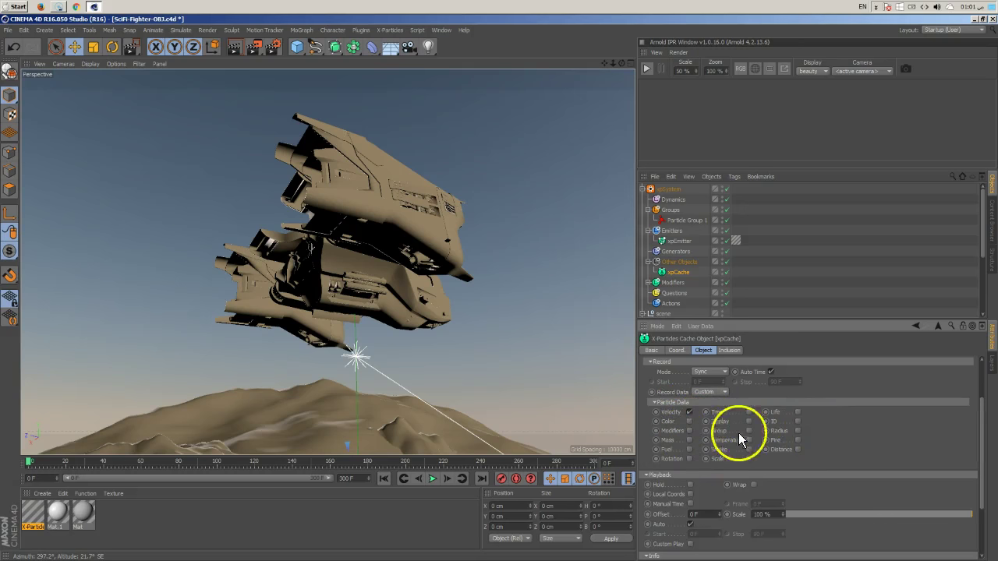
{"action": "left_click", "coordinate": [713, 411]}
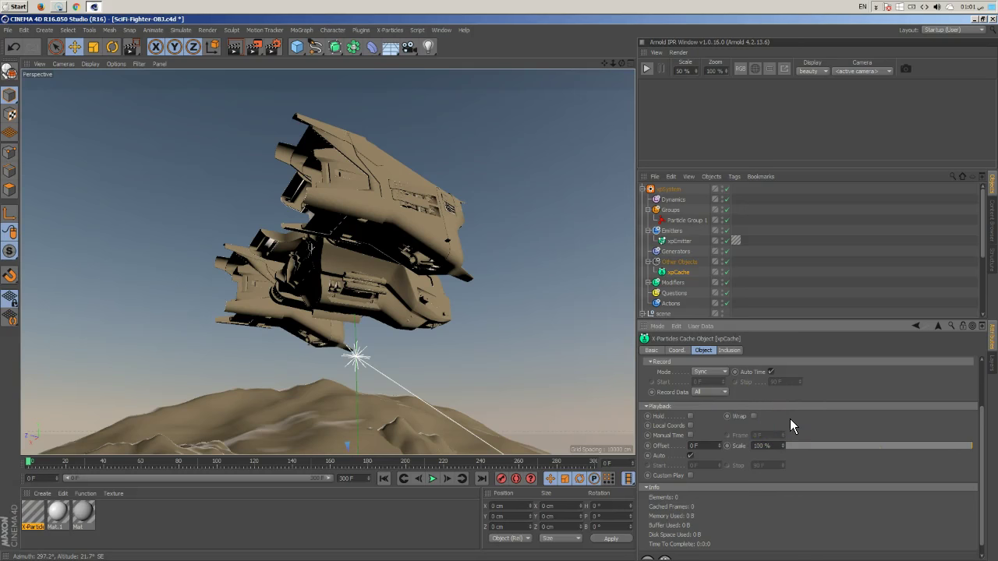
Step: Build the xpCache's particle cache and scrub the cached simulation to frame 146
{"action": "scroll", "coordinate": [830, 427], "scroll_direction": "up", "scroll_amount": 2}
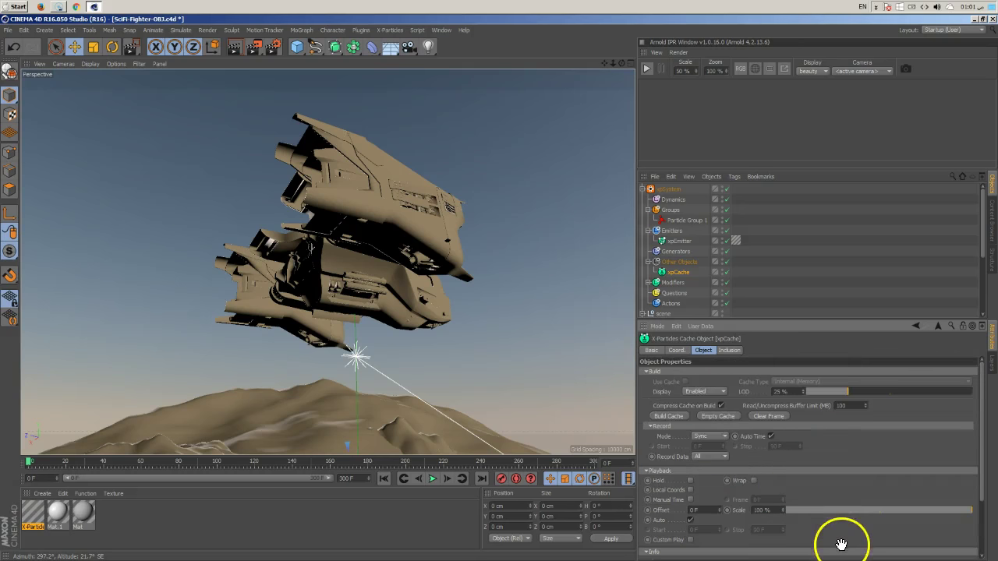
{"action": "left_click", "coordinate": [670, 415]}
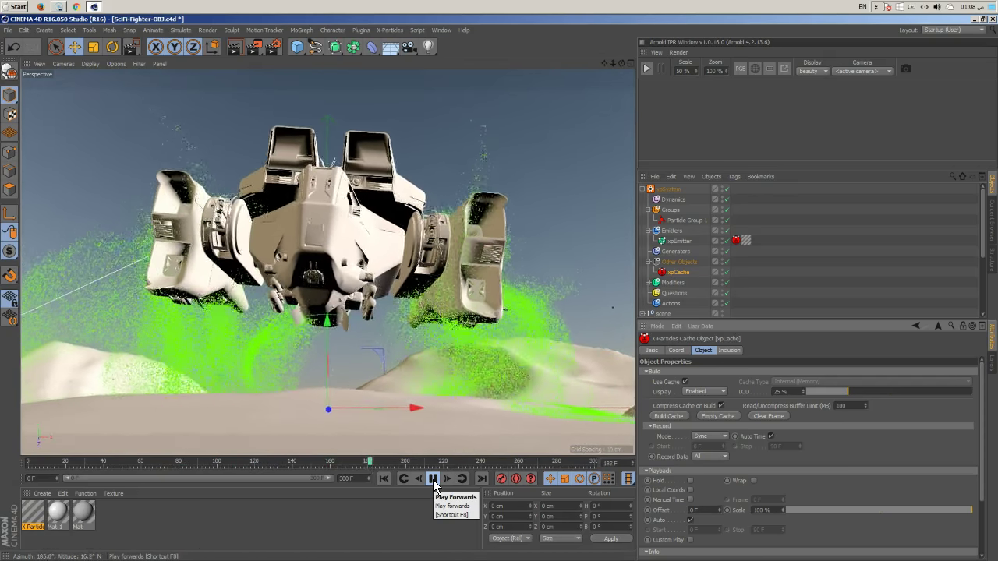
{"action": "left_click_drag", "start_coordinate": [401, 466], "coordinate": [270, 468]}
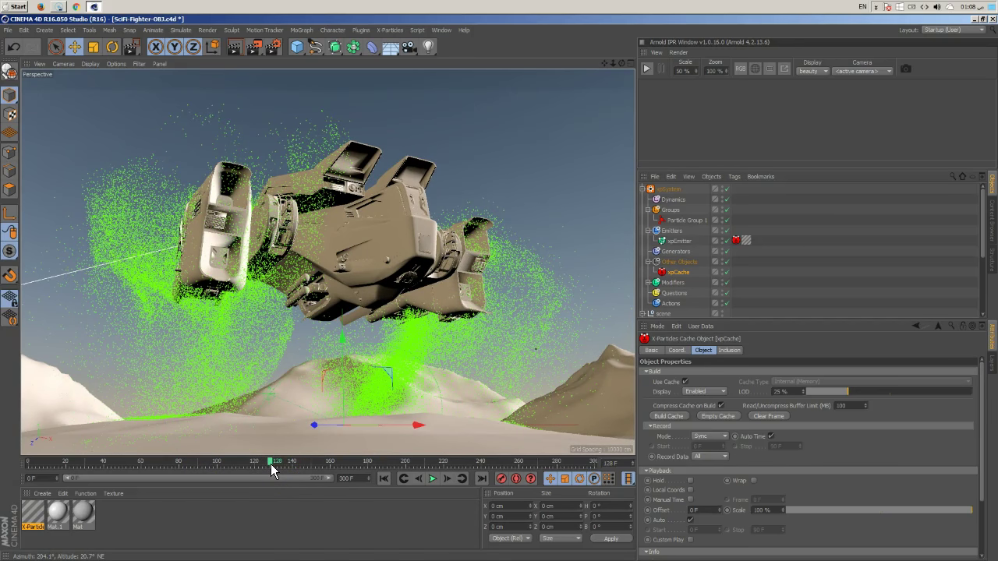
{"action": "left_click_drag", "start_coordinate": [270, 462], "coordinate": [306, 464]}
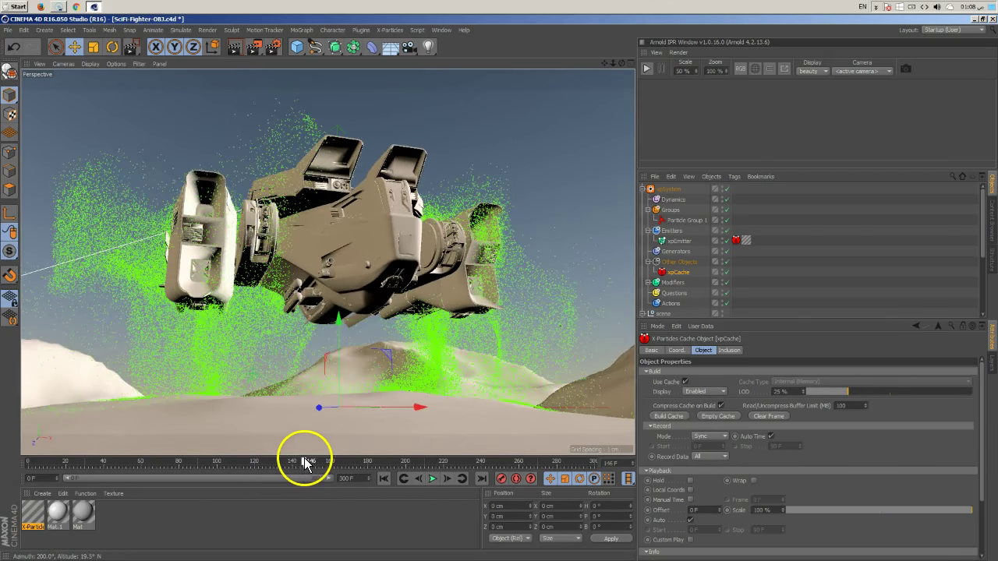